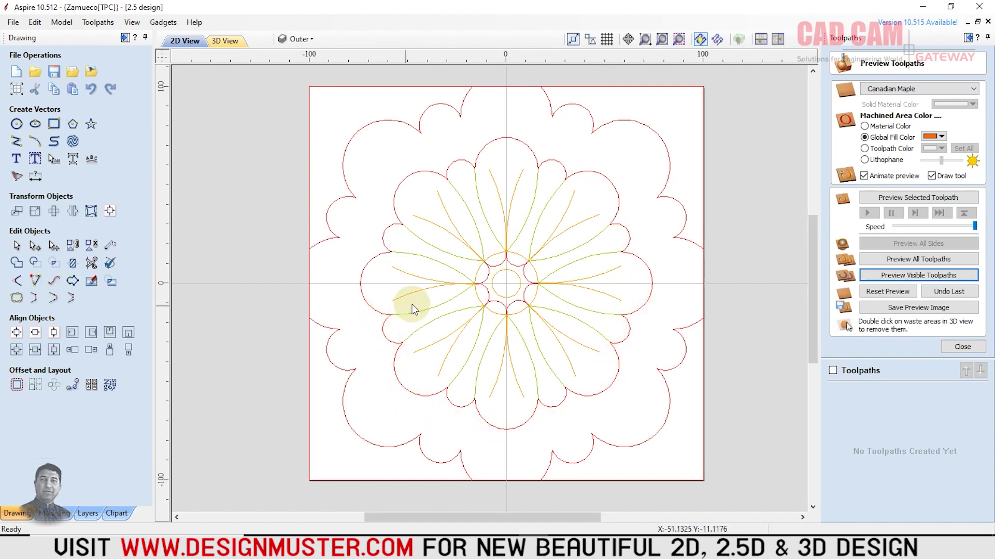
# - Check which layers hold the small centre arcs and the inner scalloped ring
pyautogui.click(492, 262)
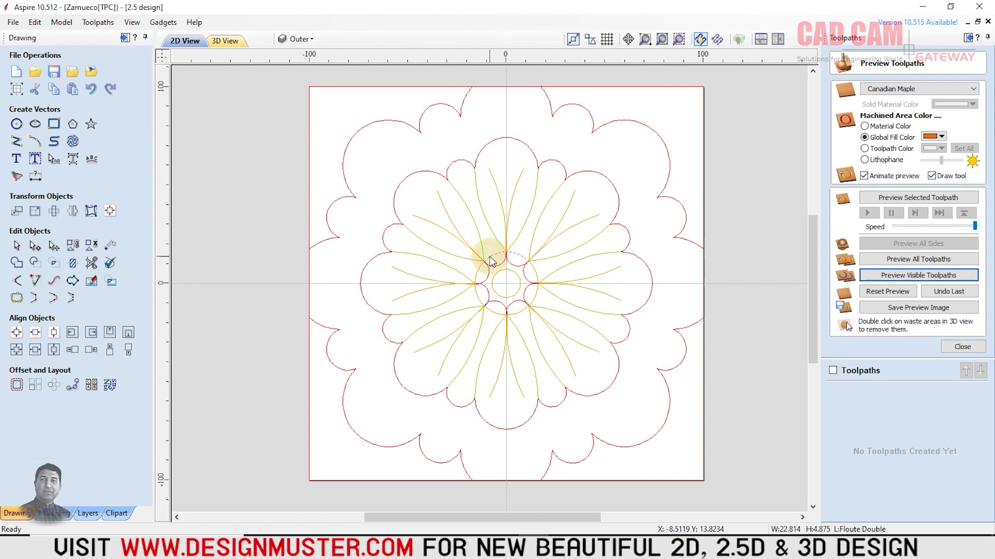
pyautogui.click(537, 275)
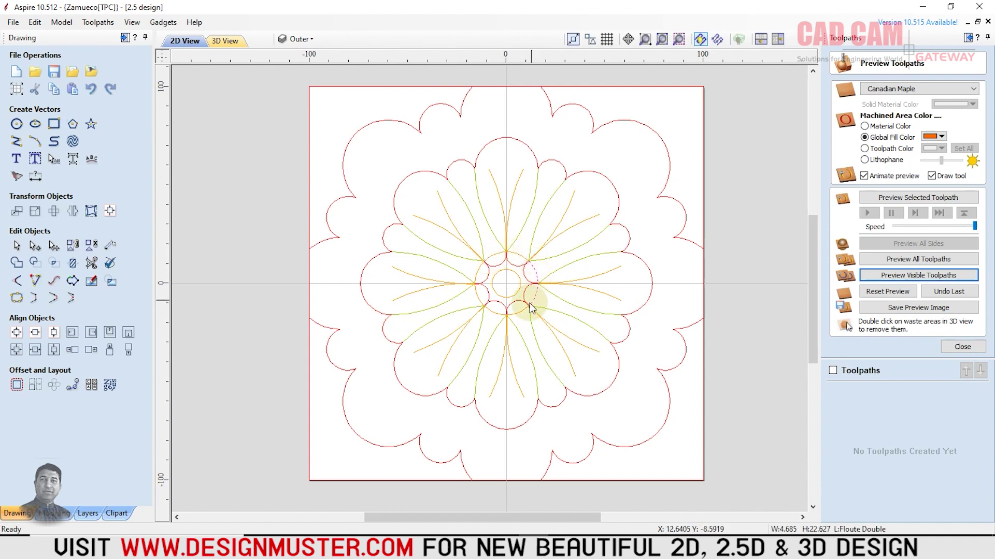
pyautogui.click(516, 315)
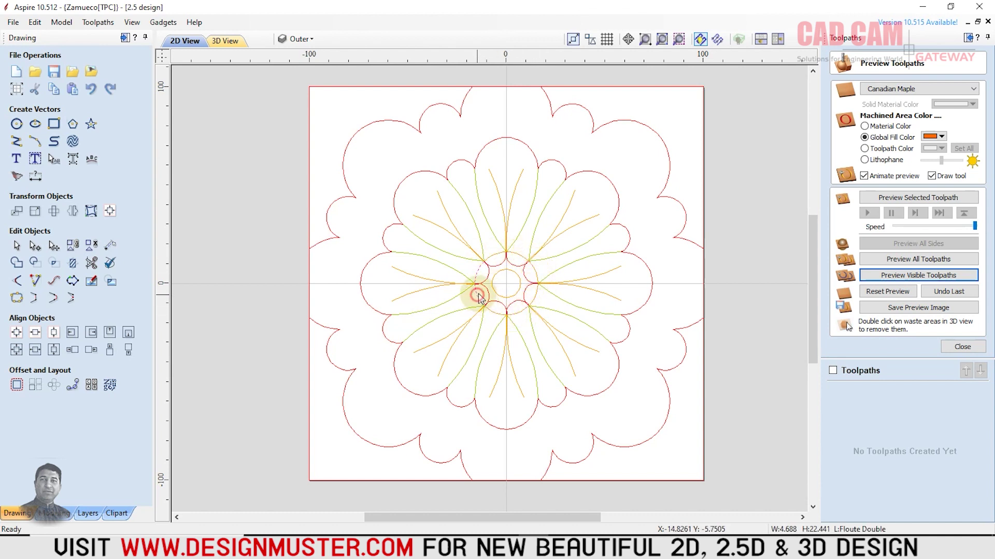
pyautogui.click(485, 288)
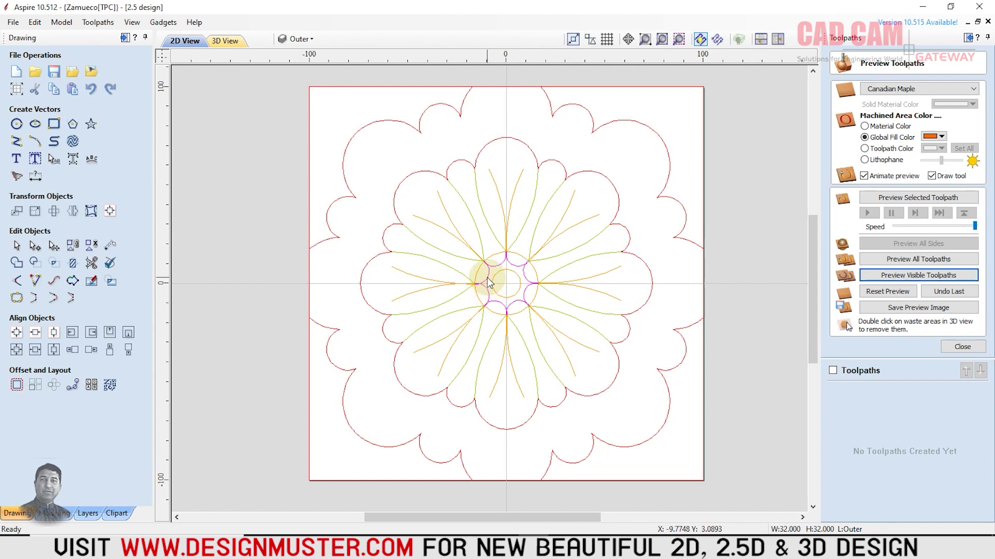
pyautogui.click(487, 278)
# - Check the layers of the centre vectors, petal outlines and vein lines, then close the preview
pyautogui.click(511, 278)
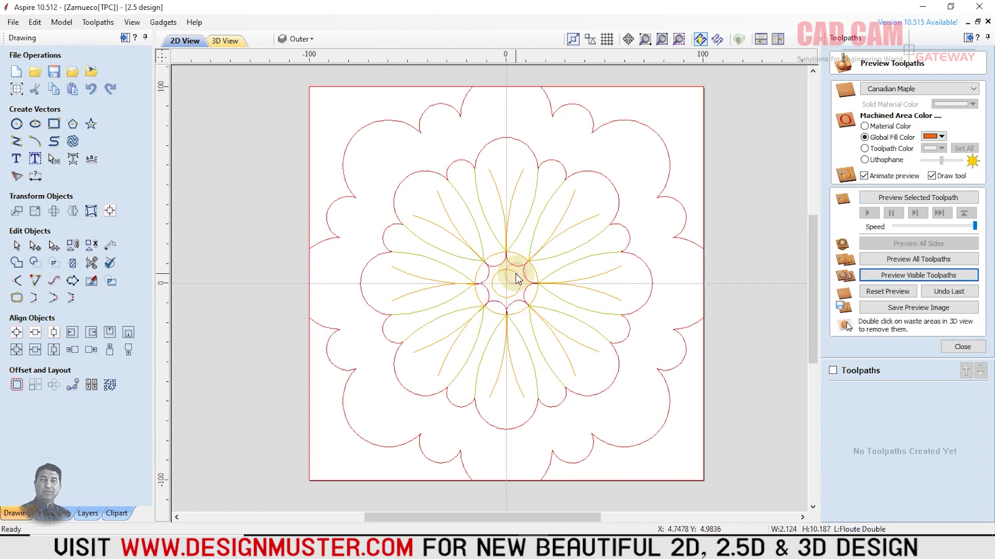
pyautogui.click(501, 274)
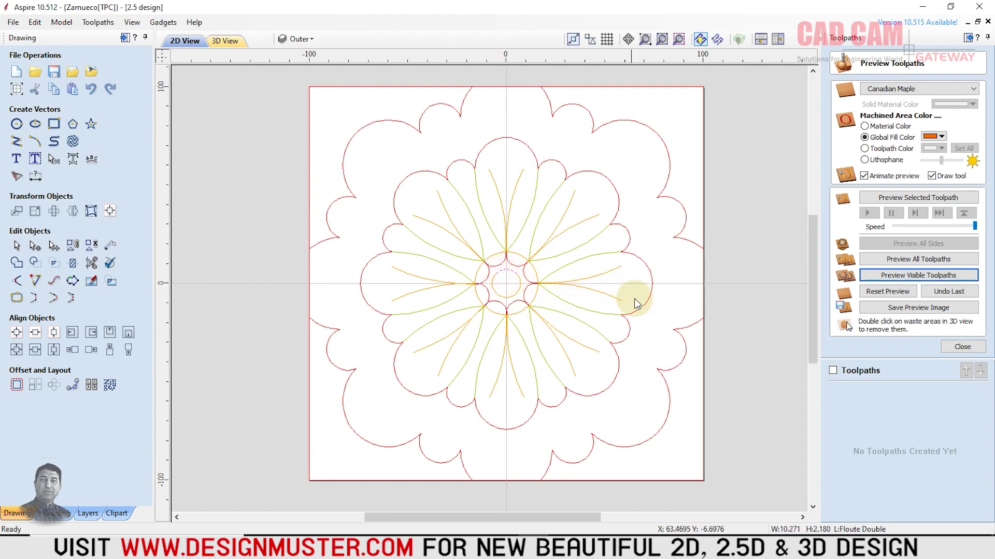
pyautogui.click(592, 259)
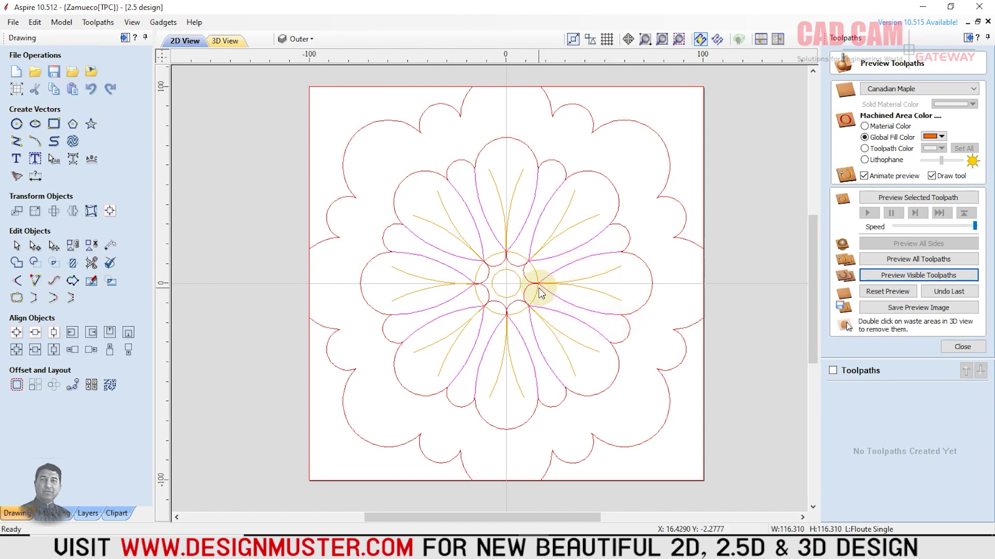
pyautogui.click(594, 276)
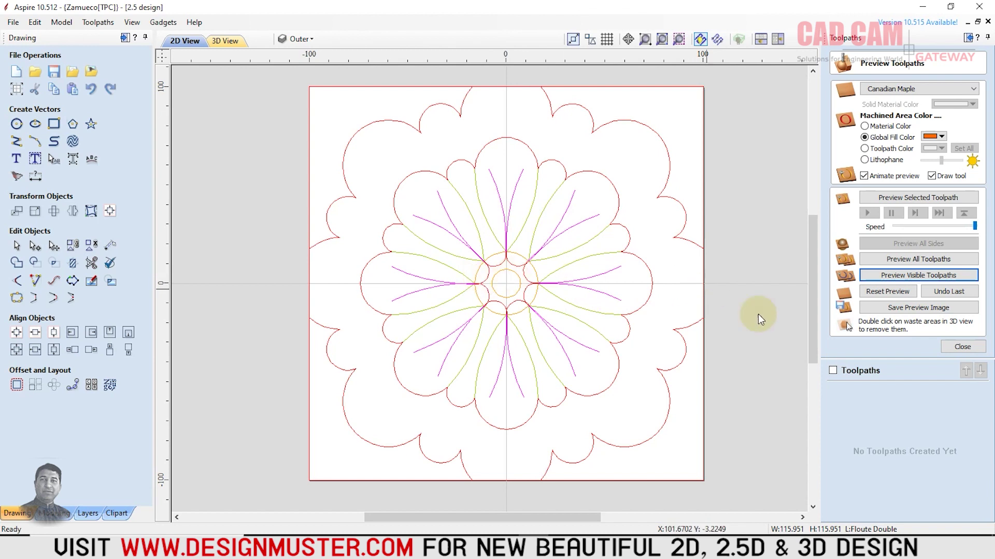
pyautogui.click(962, 346)
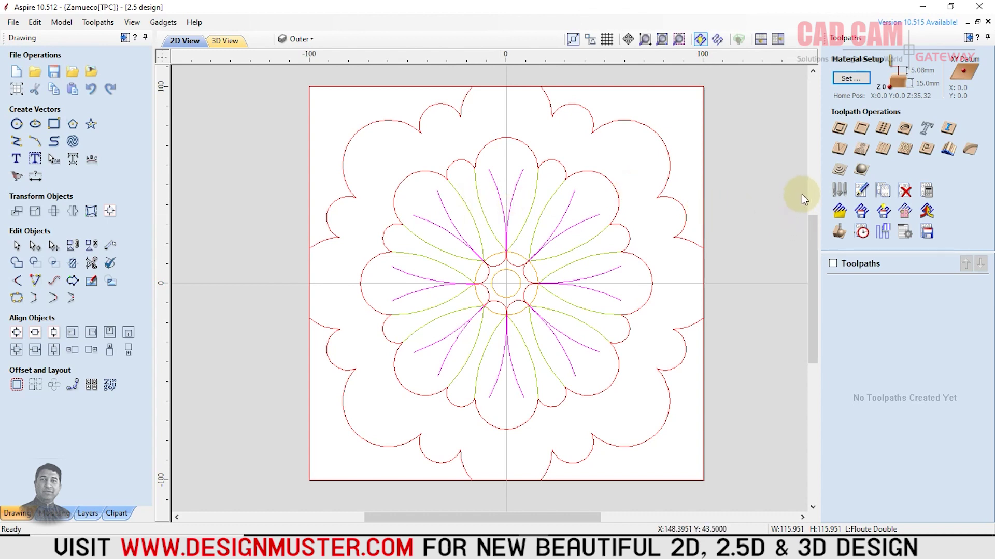
# - Start a profile toolpath using the Round OverForm Tool (10x4 mm) from the Tool Database
pyautogui.click(839, 129)
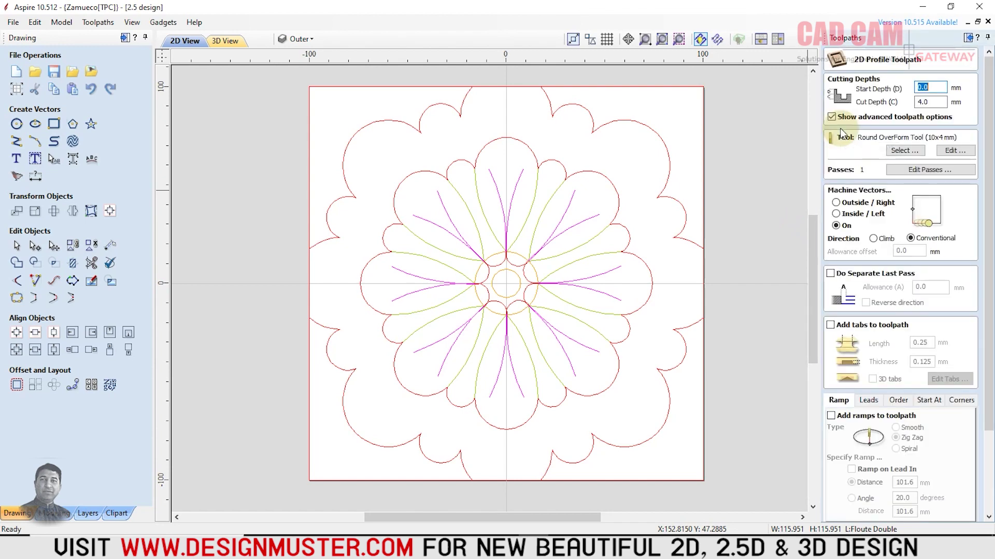
pyautogui.click(899, 150)
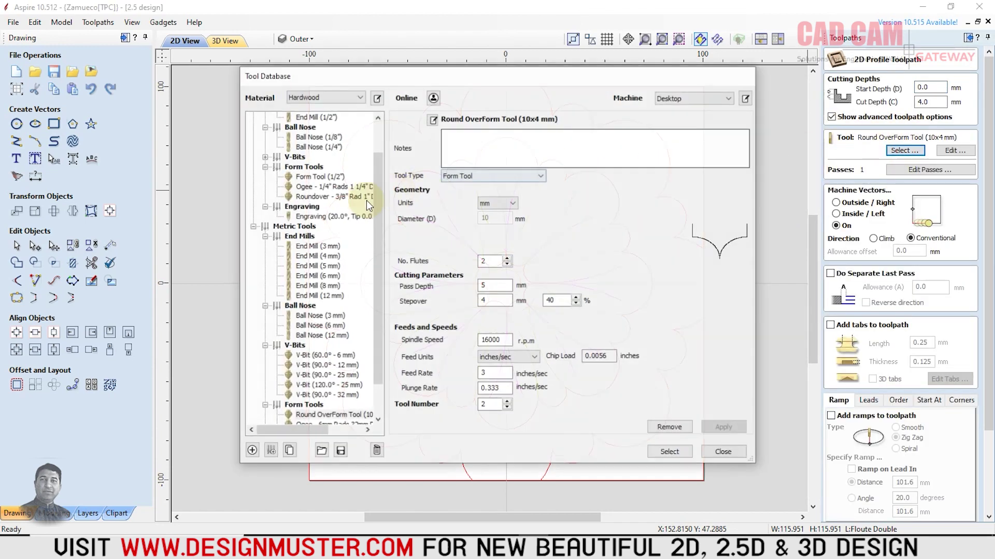
pyautogui.scroll(-2, 371, 362)
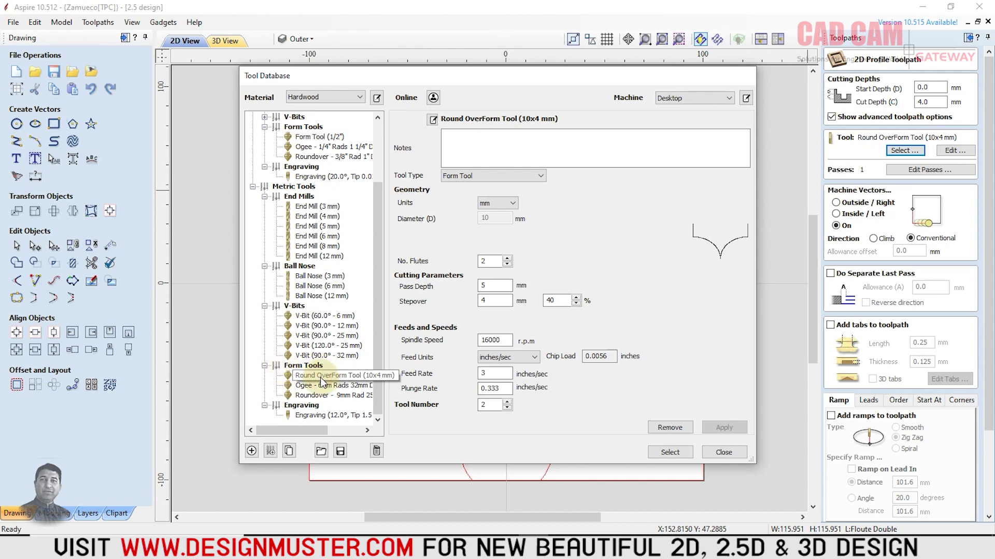
pyautogui.click(669, 452)
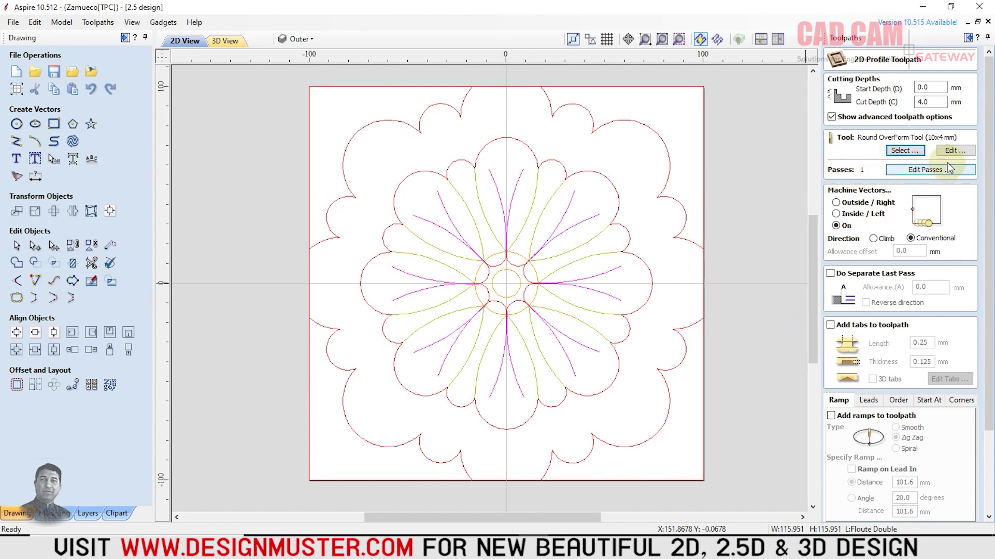
# - In the Vector Selector, swap the Floute Double layer for the Outer layer
pyautogui.doubleClick(928, 102)
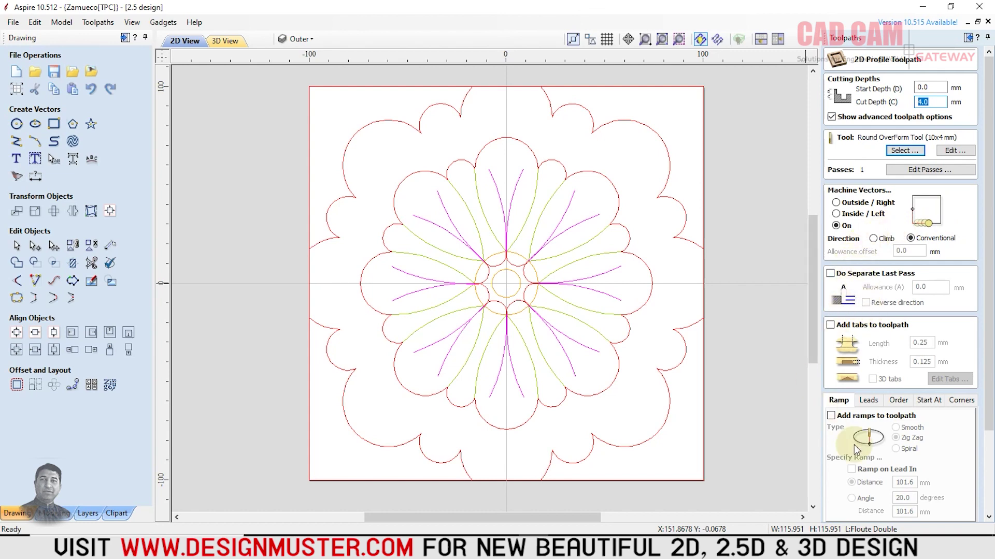
pyautogui.moveTo(988, 351); pyautogui.dragTo(988, 432)
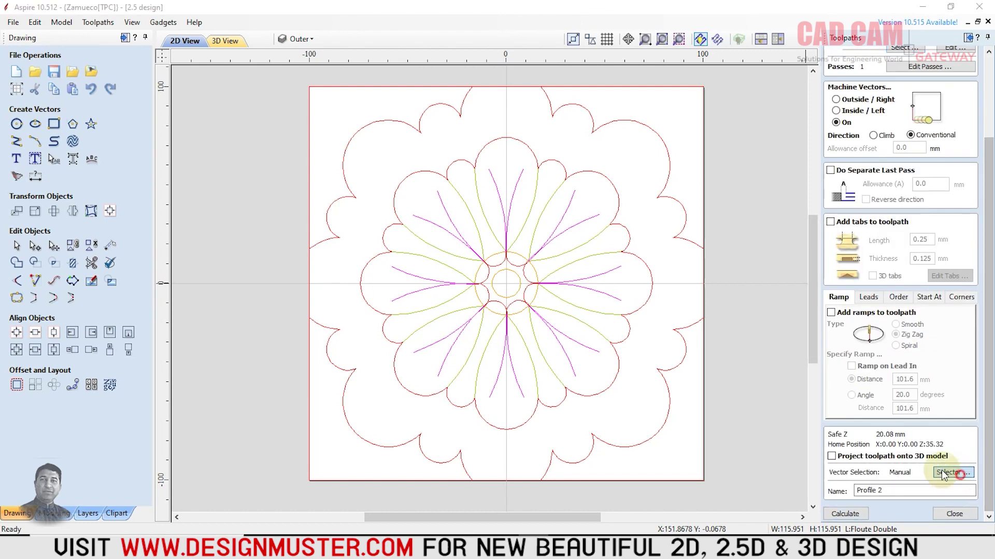
pyautogui.click(943, 473)
pyautogui.moveTo(509, 113); pyautogui.dragTo(823, 107)
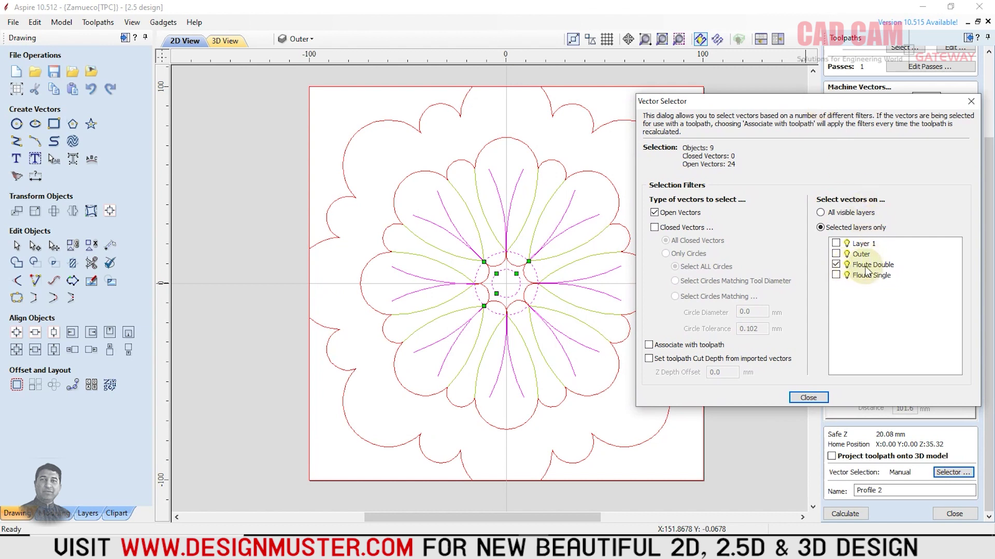
pyautogui.click(835, 264)
pyautogui.click(835, 253)
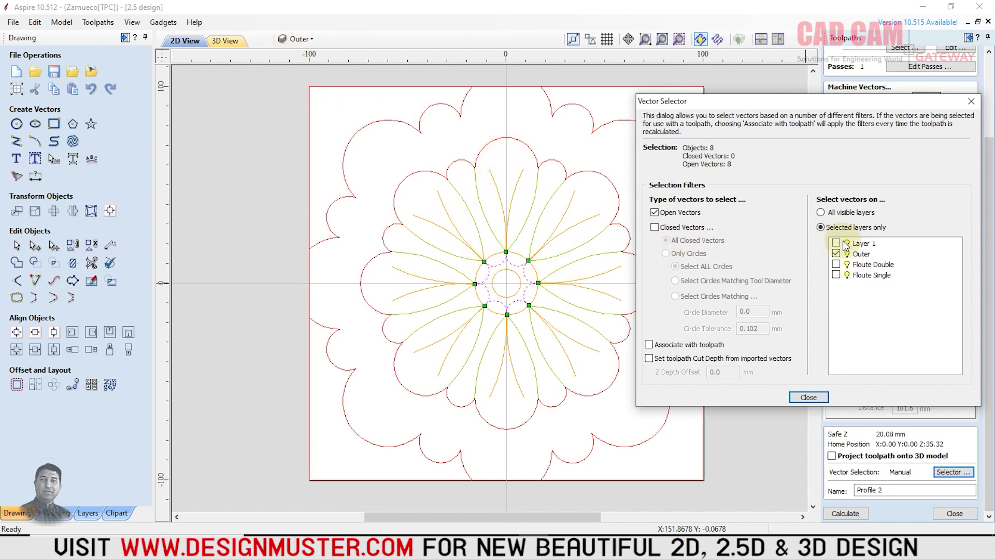
# - Restrict selection to closed vectors, picking the 3 closed Outer-layer outlines
pyautogui.click(808, 398)
pyautogui.scroll(1, 642, 294)
pyautogui.click(953, 472)
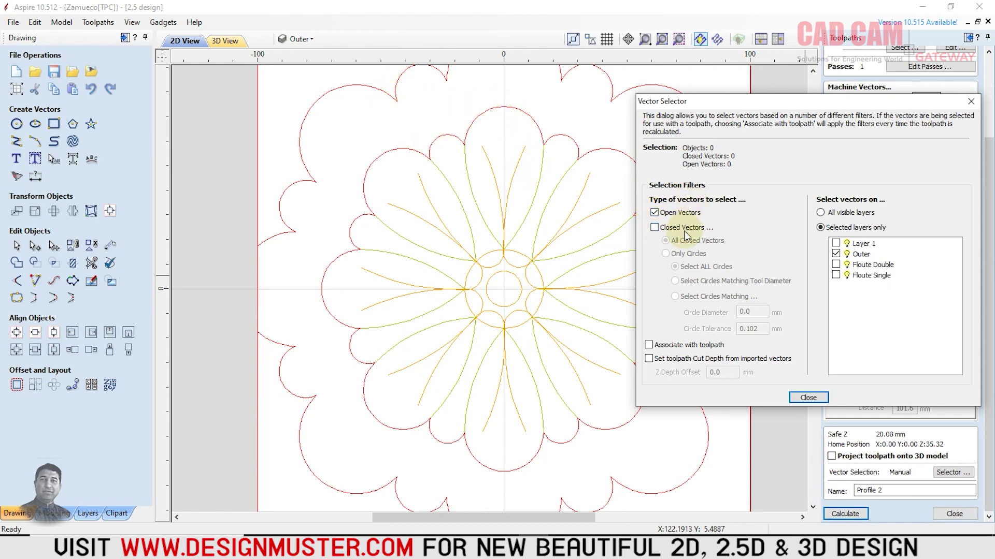
pyautogui.click(655, 212)
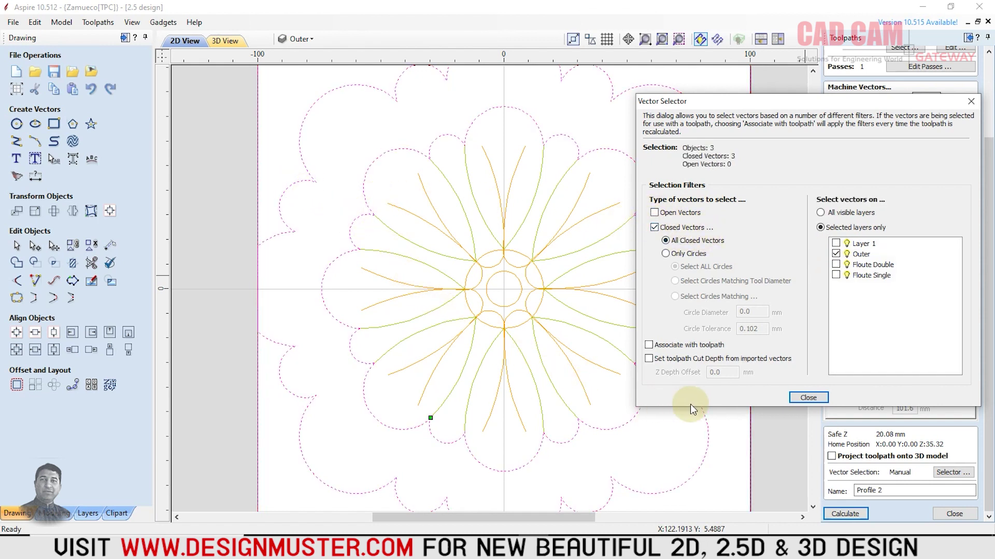
pyautogui.click(808, 398)
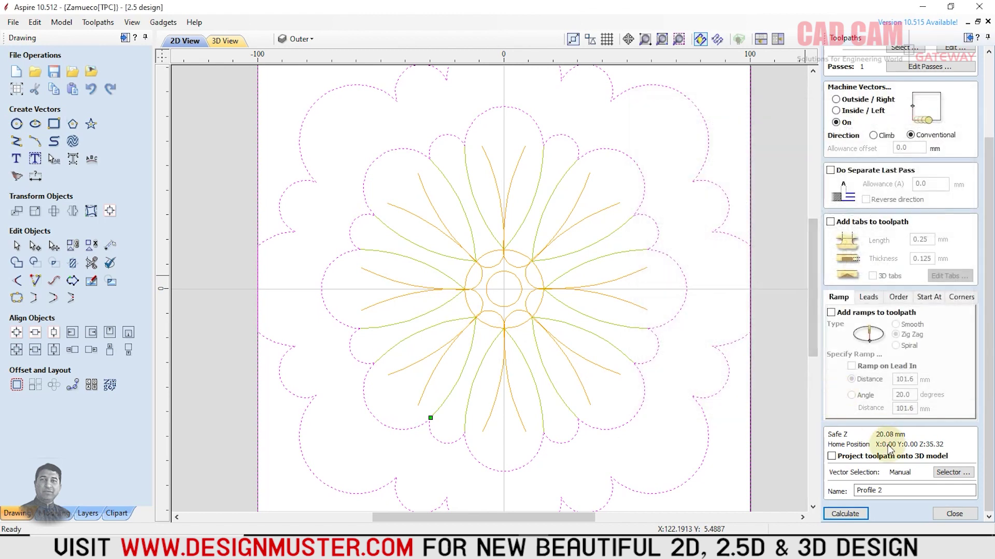
# - Calculate Profile 2 and preview all toolpaths carving the three scalloped outlines into the maple
pyautogui.click(849, 513)
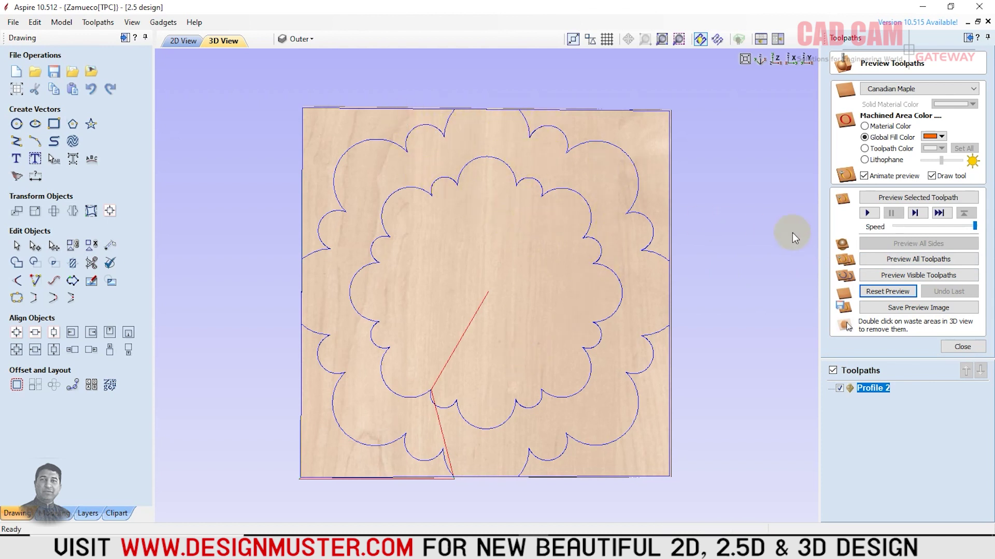
pyautogui.click(873, 261)
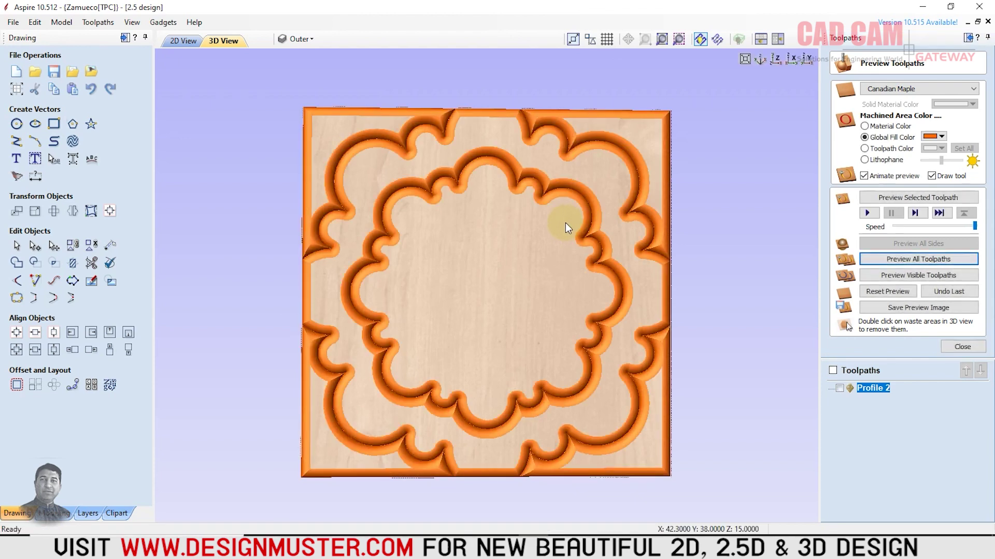
pyautogui.moveTo(511, 318)
pyautogui.mouseDown()
pyautogui.moveTo(371, 349)
pyautogui.moveTo(396, 374)
pyautogui.moveTo(450, 381)
pyautogui.mouseUp()
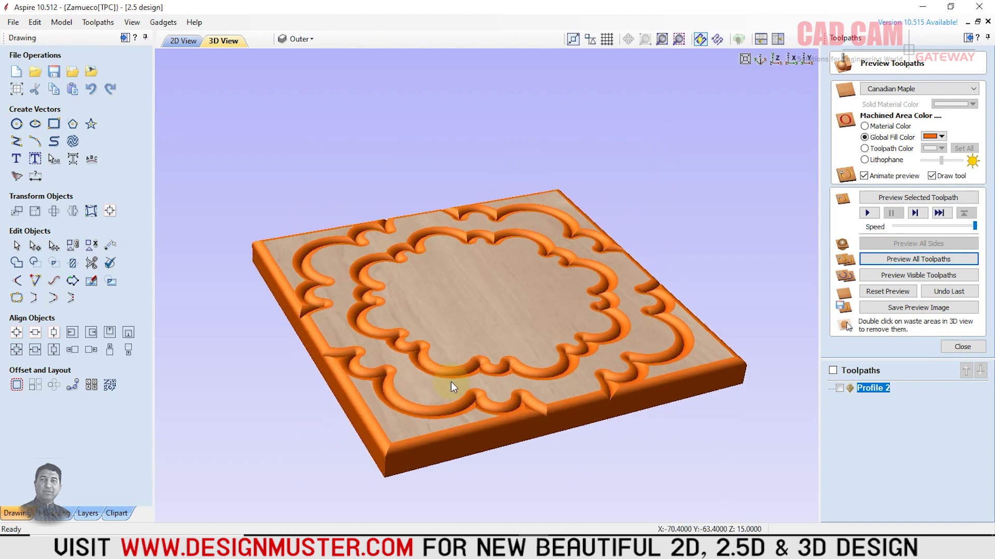
pyautogui.click(892, 296)
pyautogui.click(943, 260)
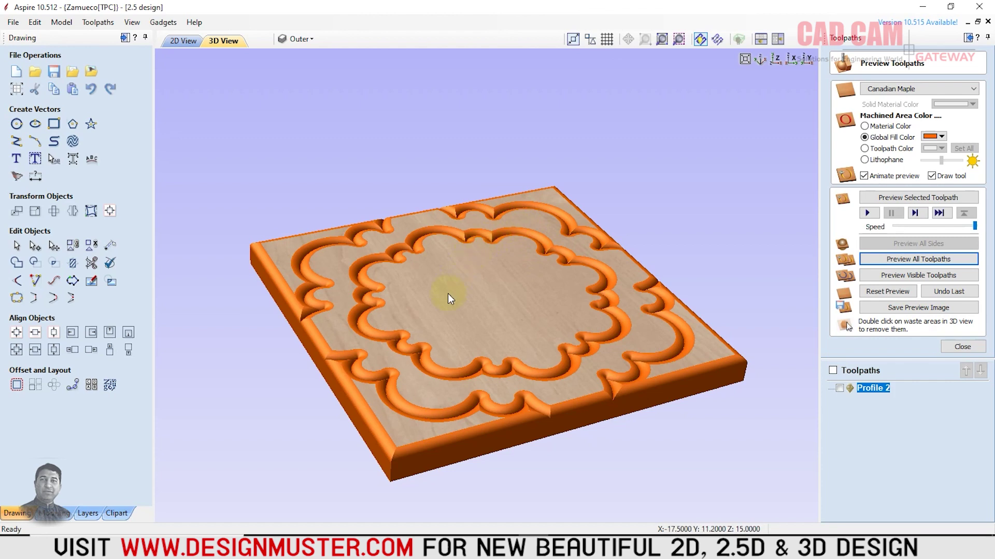
# - Return to the 2D view, make Floute Single the active layer, and close the toolpath preview
pyautogui.click(184, 40)
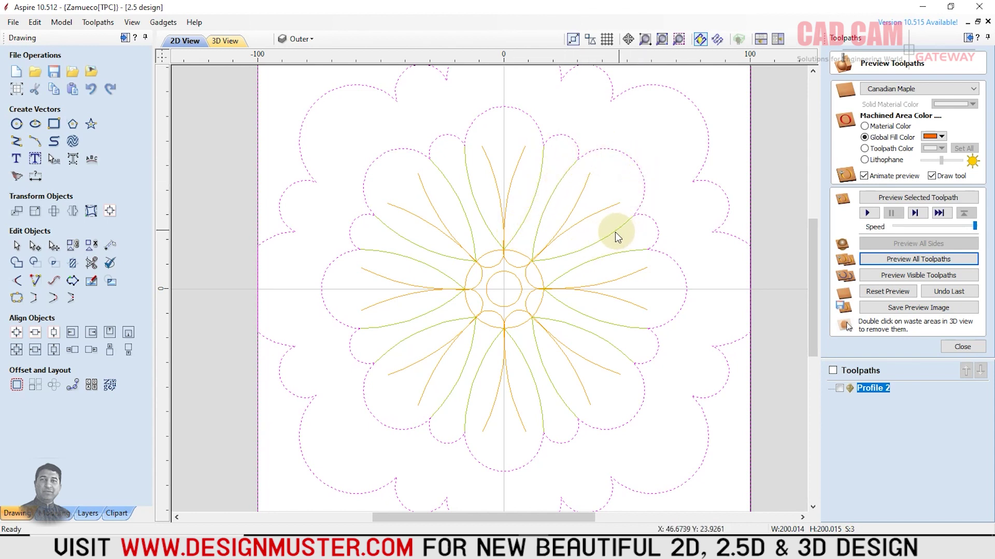
pyautogui.click(543, 214)
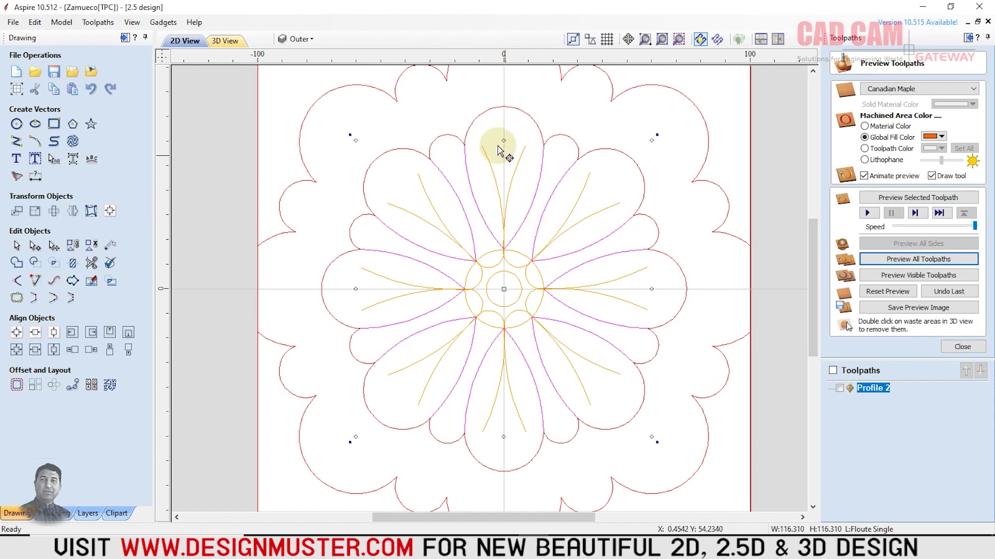
pyautogui.click(299, 39)
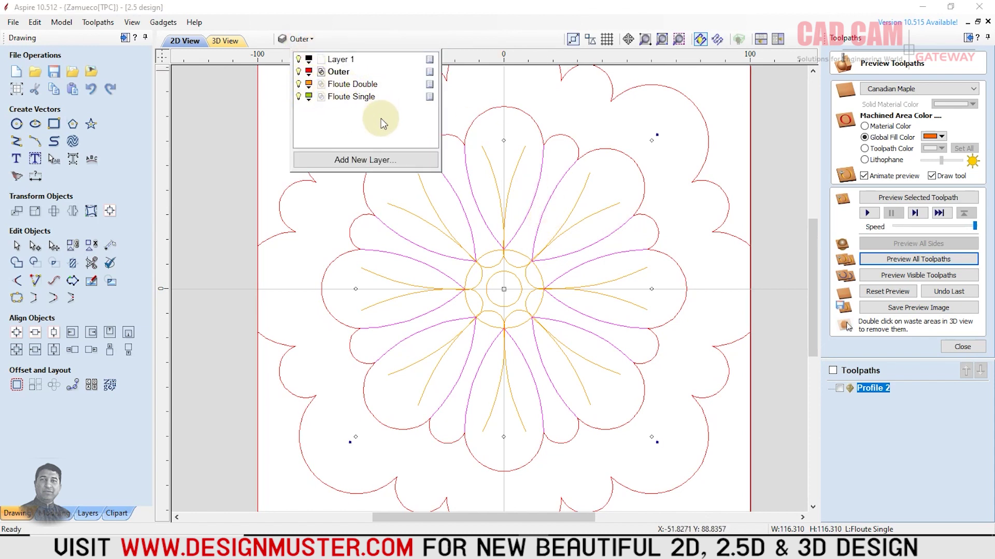
pyautogui.click(539, 109)
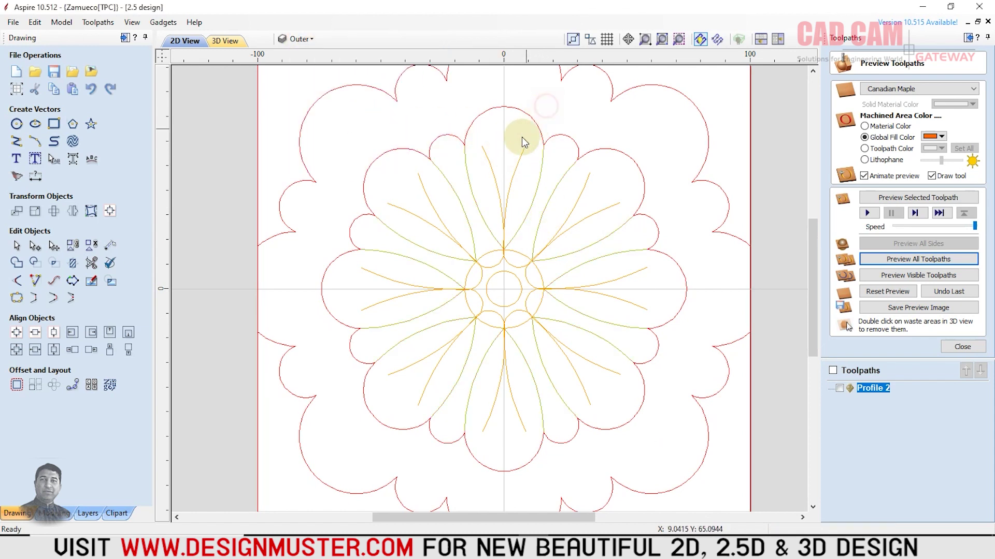
pyautogui.click(312, 39)
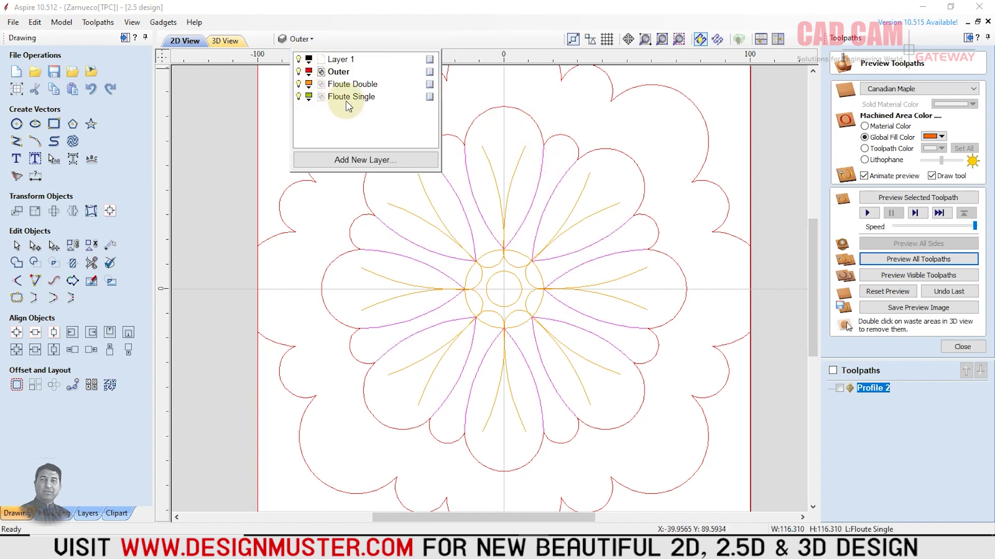
pyautogui.click(370, 104)
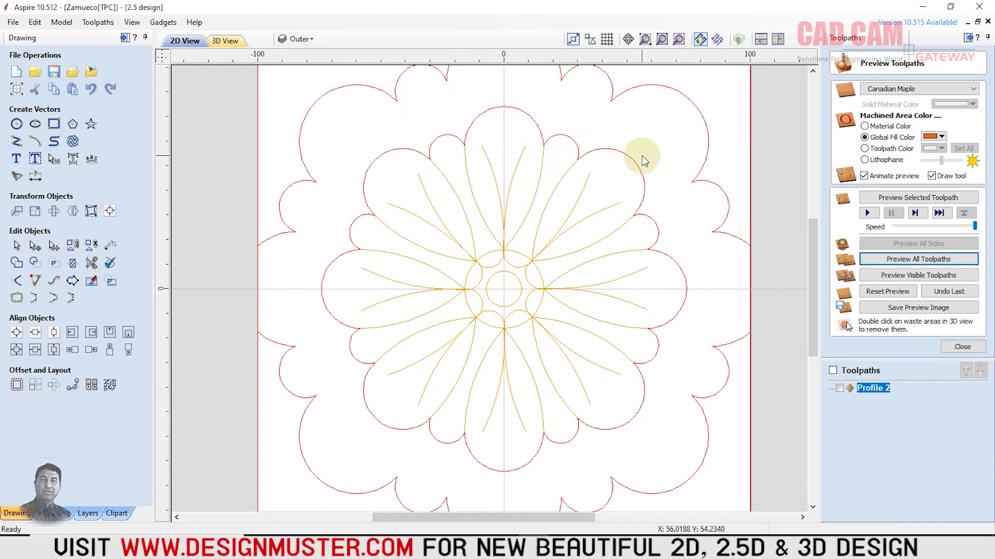
pyautogui.click(962, 346)
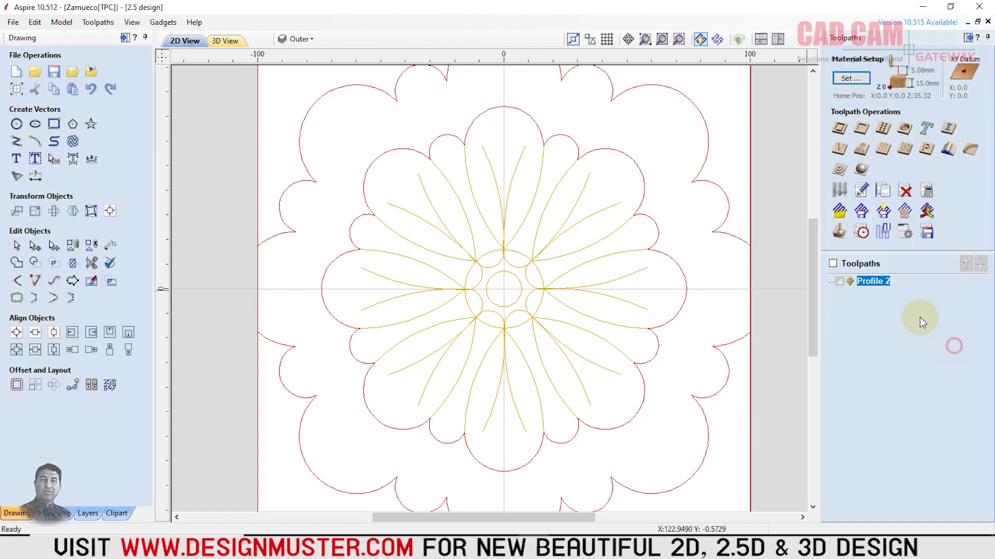
# - Start a fluting toolpath with 4 mm flute depth, named 'Fluting round over 10x4'
pyautogui.click(885, 151)
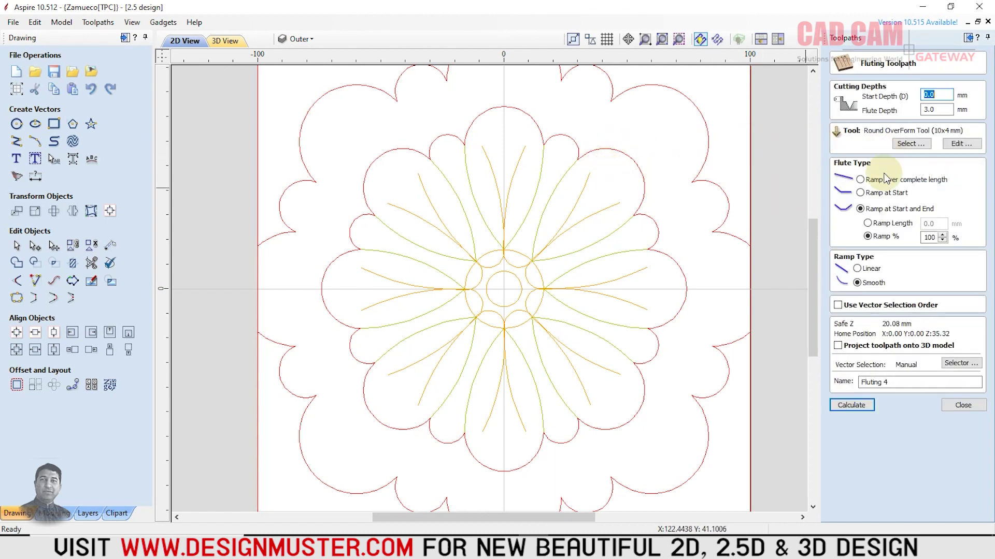
pyautogui.press('Tab')
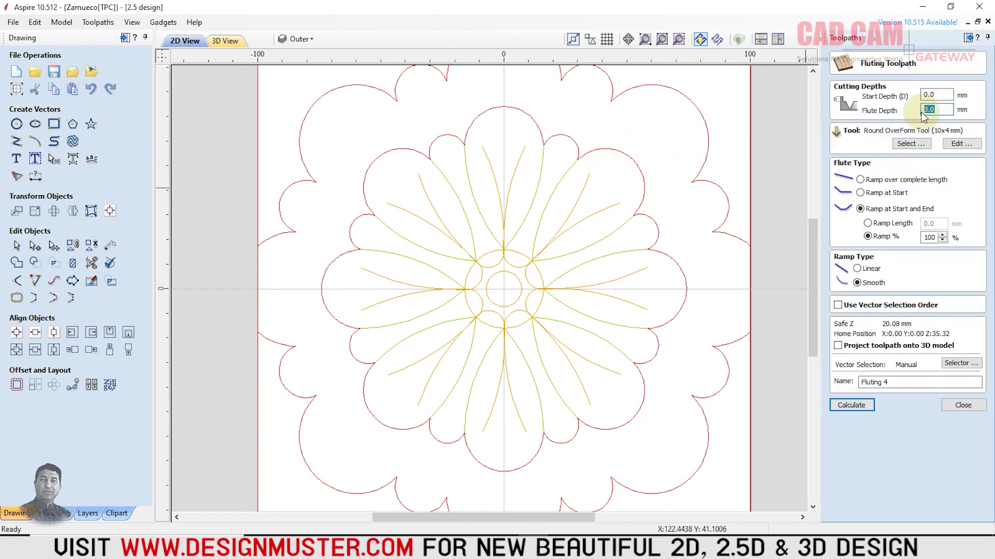
pyautogui.write('4')
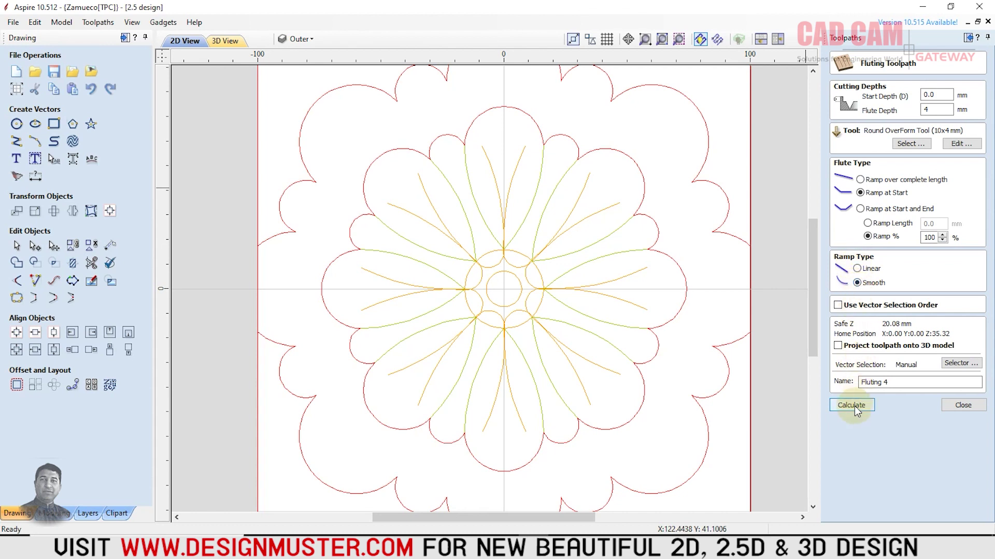
pyautogui.click(886, 382)
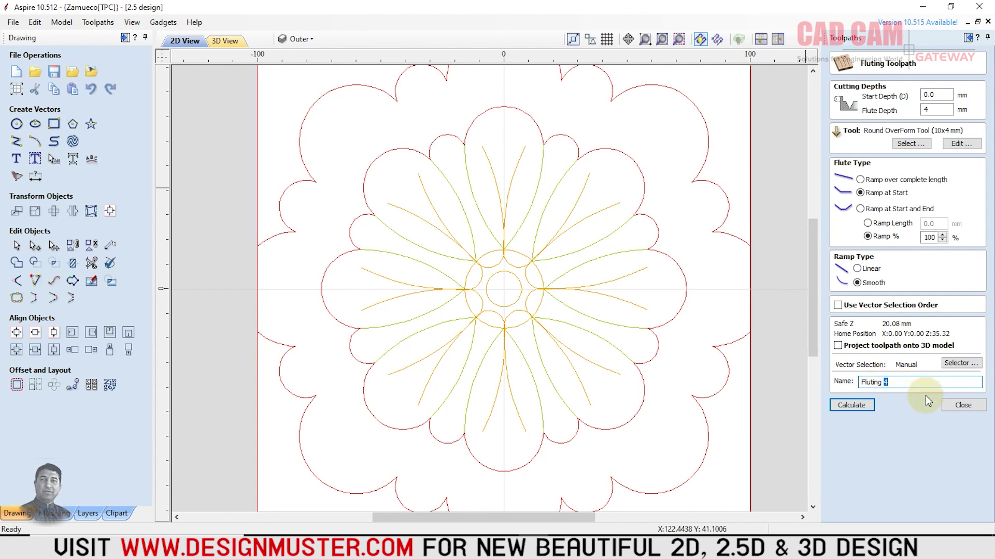
pyautogui.press('BackSpace')
pyautogui.write('round over 10x4')
# - After a no-vectors warning, untick the Outer layer in the Vector Selector
pyautogui.click(864, 409)
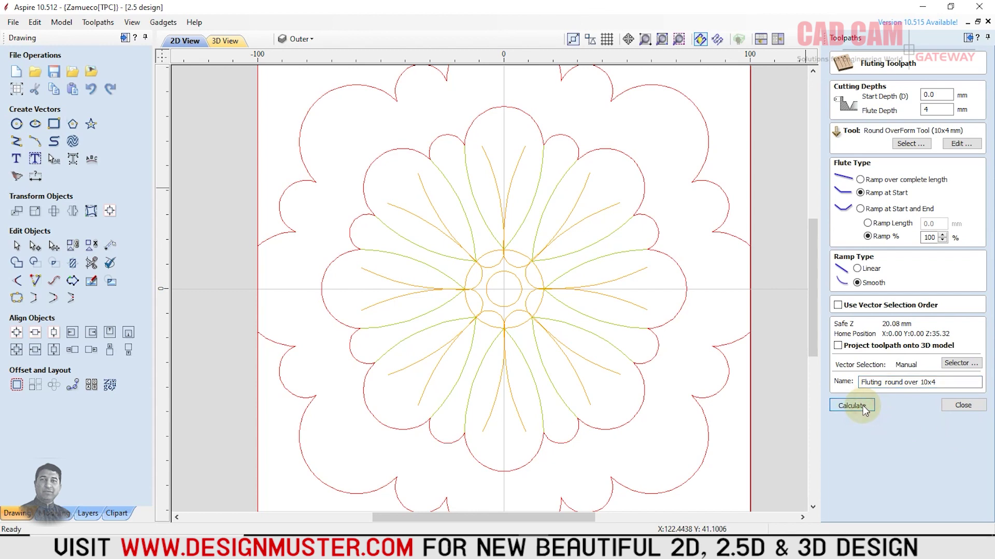
pyautogui.click(505, 305)
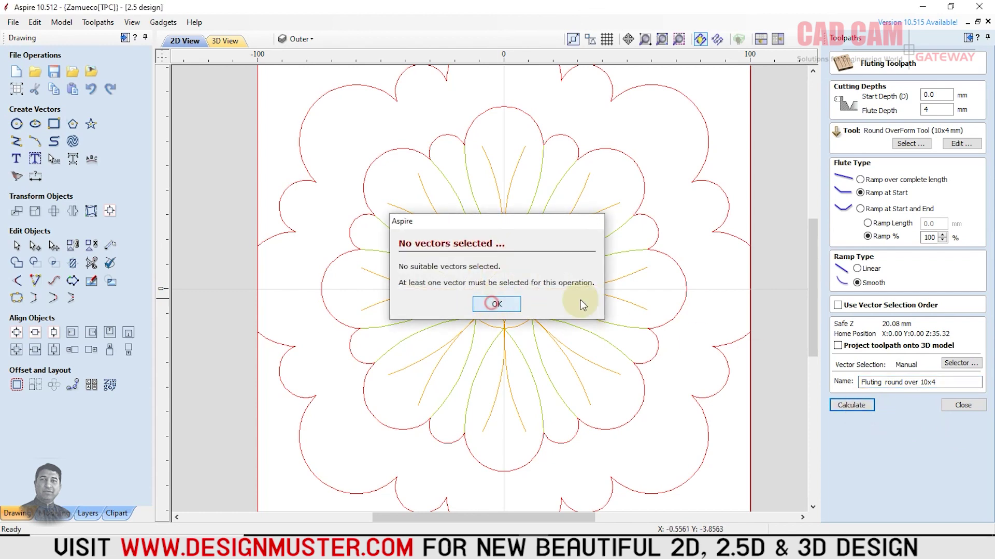
pyautogui.click(961, 364)
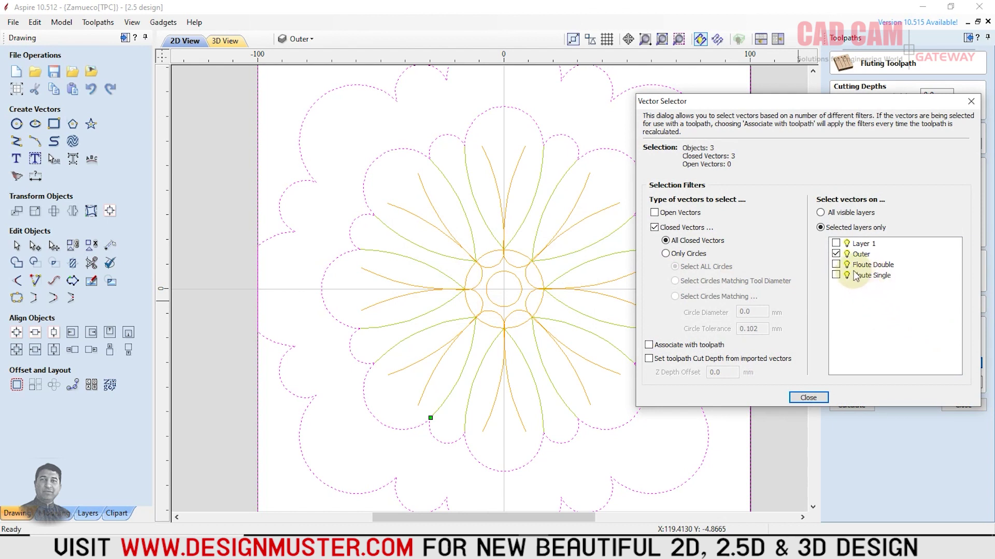
pyautogui.click(836, 255)
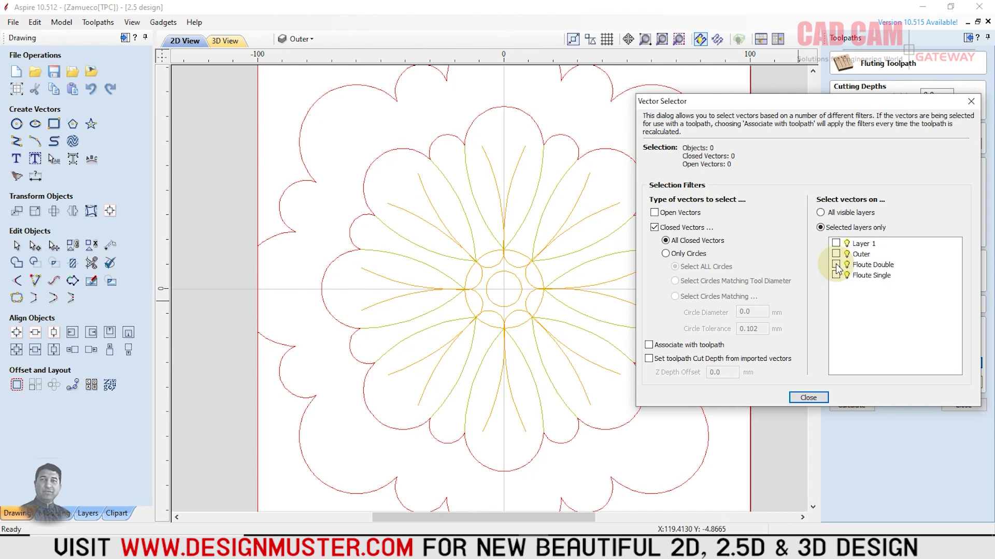
pyautogui.moveTo(777, 101)
pyautogui.mouseDown()
pyautogui.moveTo(531, 155)
pyautogui.moveTo(580, 150)
pyautogui.mouseUp()
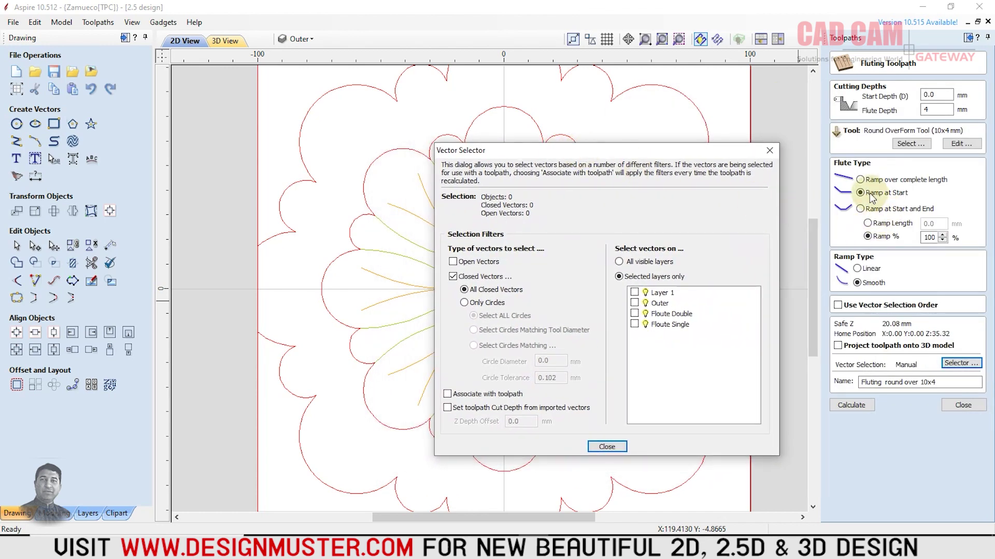
pyautogui.moveTo(692, 151); pyautogui.dragTo(886, 102)
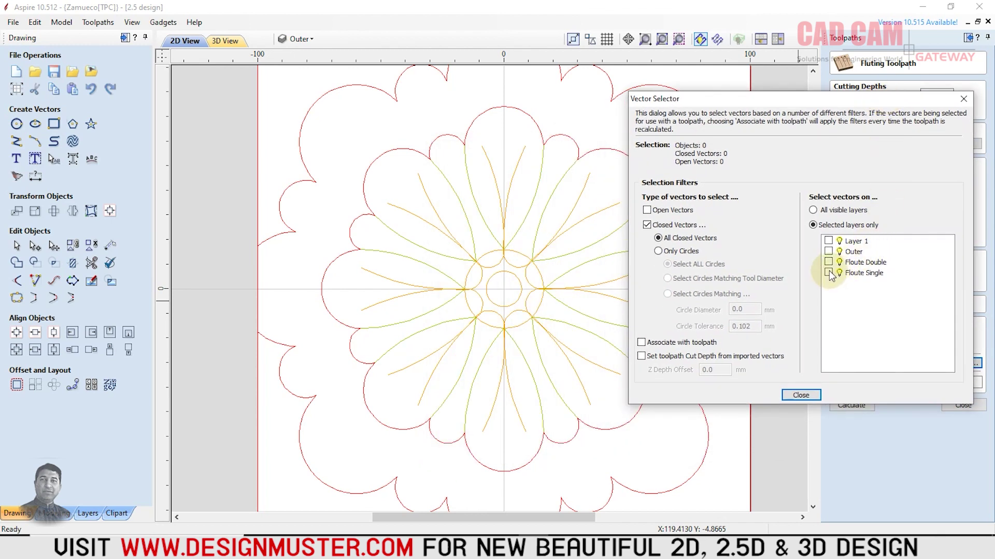
pyautogui.click(801, 395)
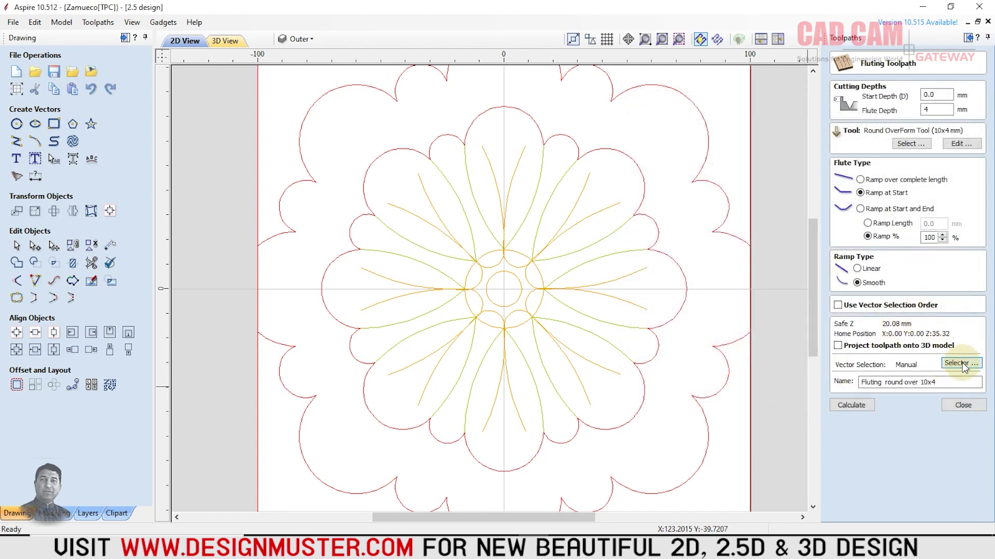
# - Limit the selector to open vectors only and calculate from the 16 Floute Single lines
pyautogui.click(851, 405)
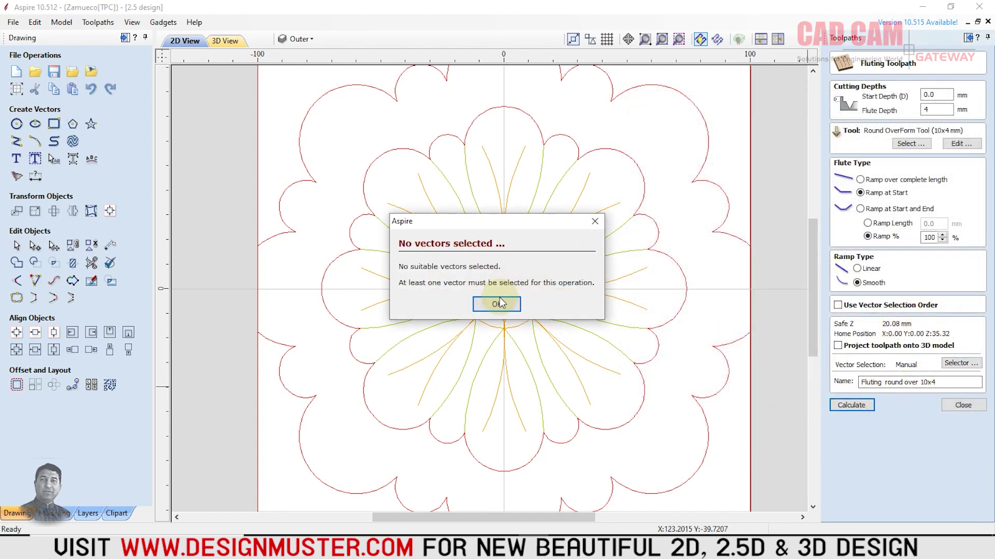
pyautogui.click(496, 304)
pyautogui.click(959, 363)
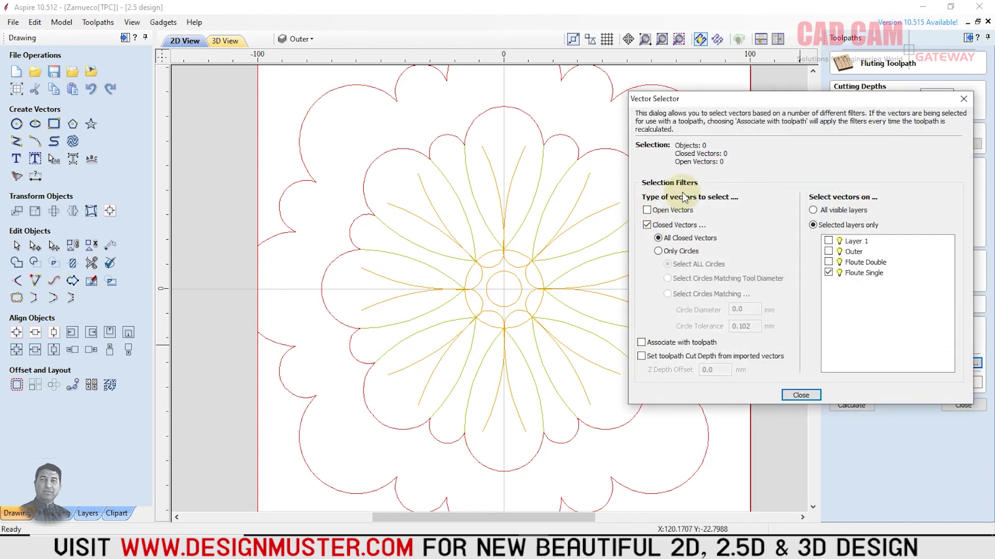
pyautogui.click(646, 210)
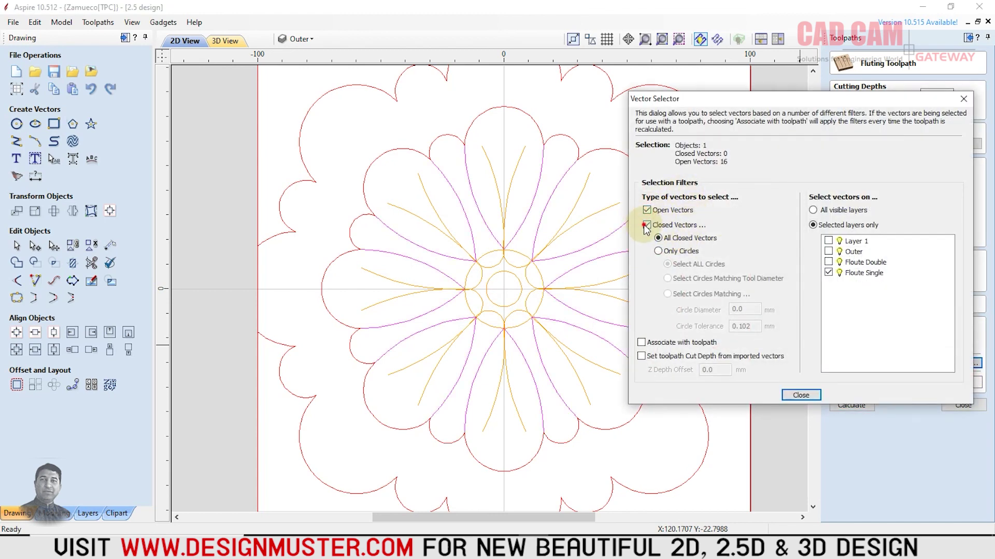
pyautogui.click(646, 225)
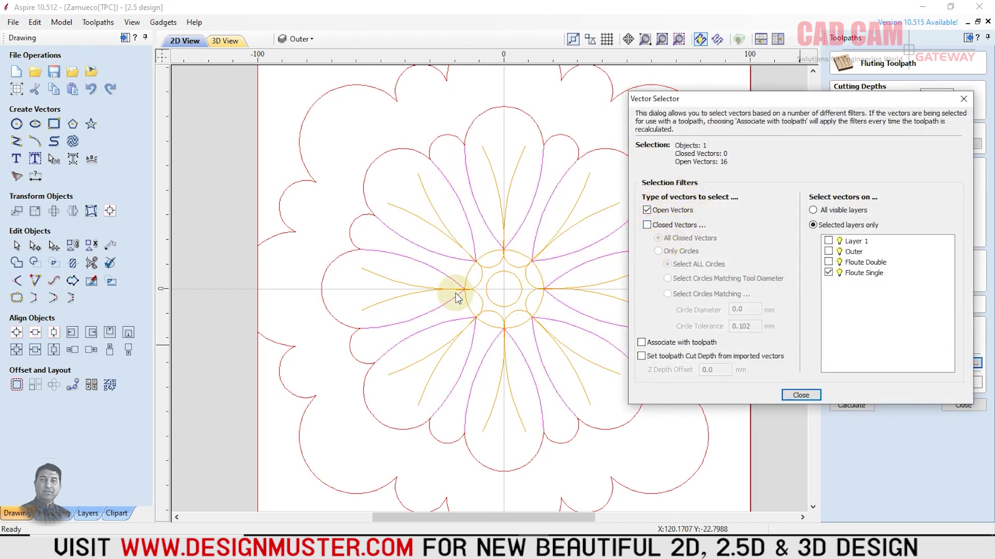
pyautogui.click(801, 394)
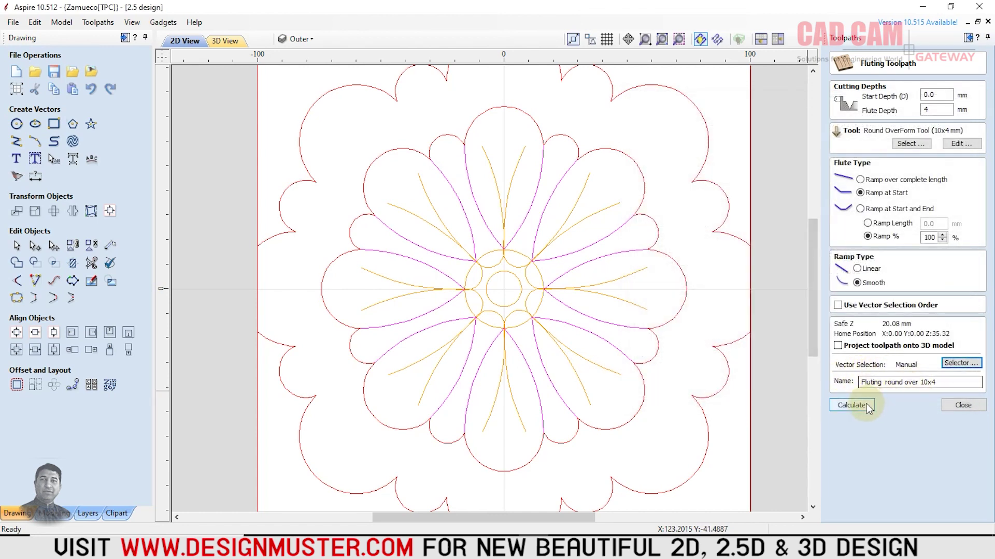
pyautogui.click(866, 403)
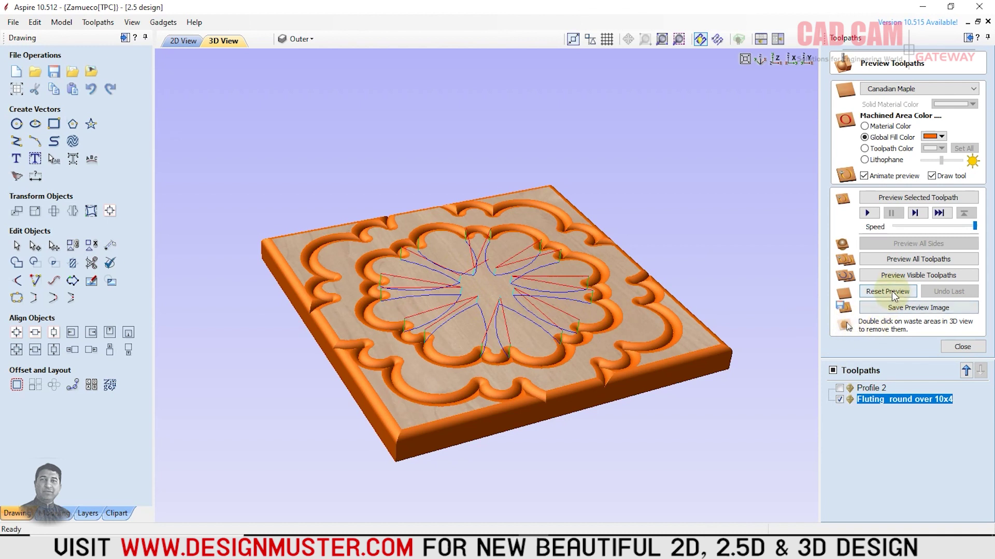
# - Simulate Fluting round over 10x4 on the panel, recalculate it, and return to the 2D layout
pyautogui.click(897, 260)
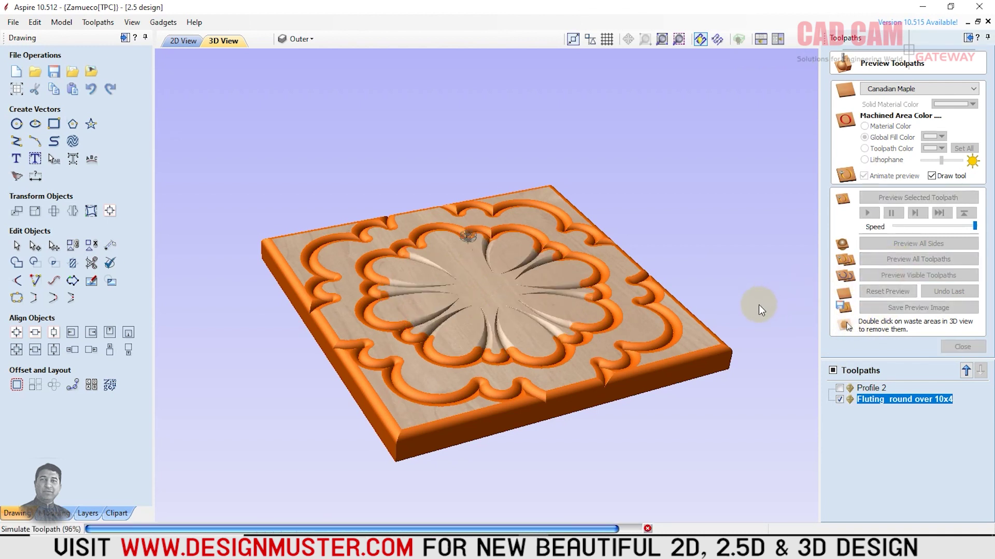
pyautogui.moveTo(509, 317); pyautogui.dragTo(451, 415)
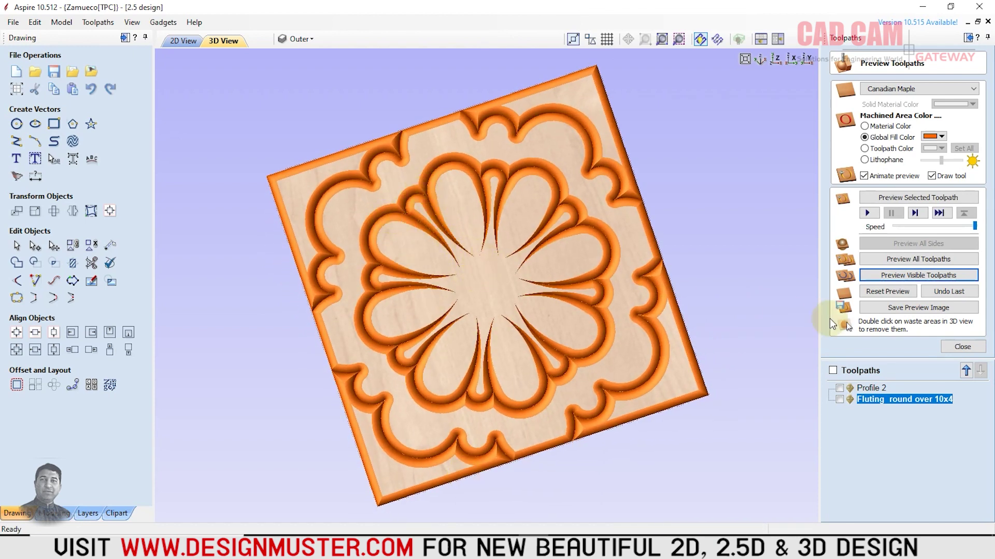
pyautogui.click(919, 402)
pyautogui.doubleClick(918, 402)
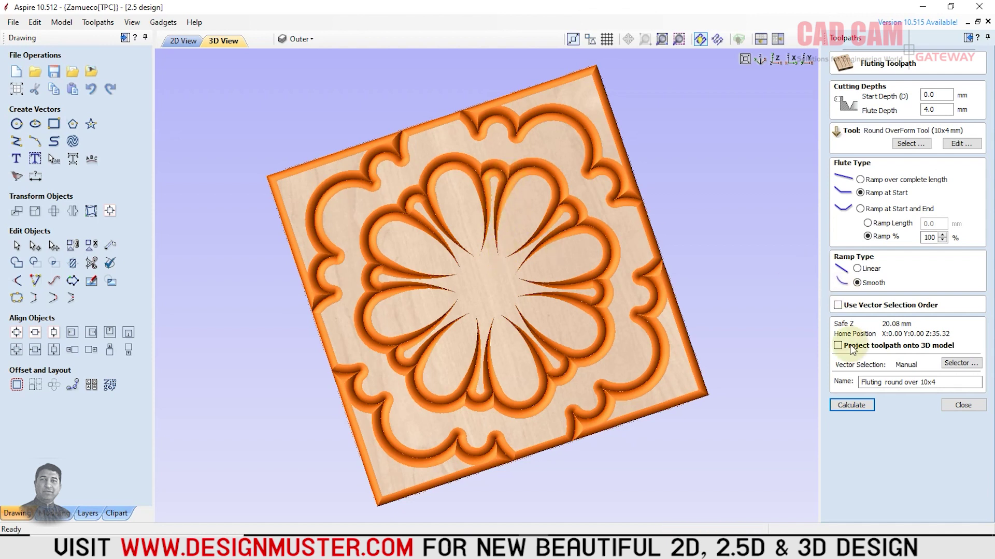
pyautogui.click(857, 403)
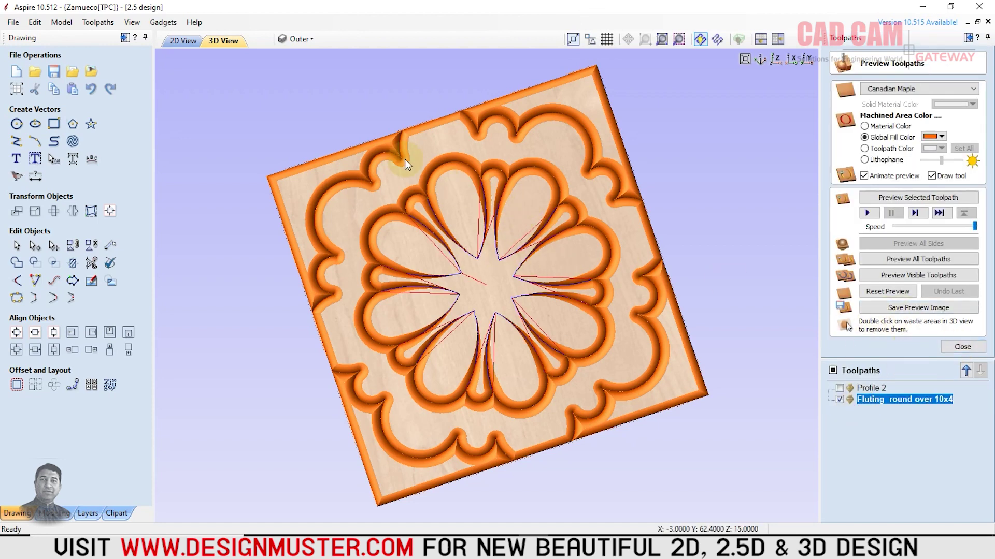
pyautogui.click(185, 38)
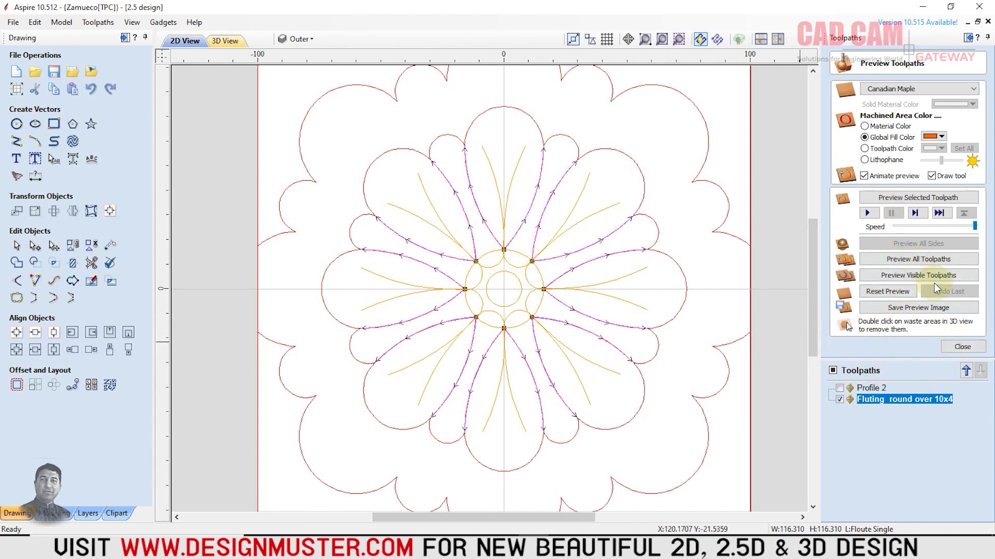
# - Create Fluting 4, ramped at start and end, on the Floute Double vectors and calculate it
pyautogui.click(962, 346)
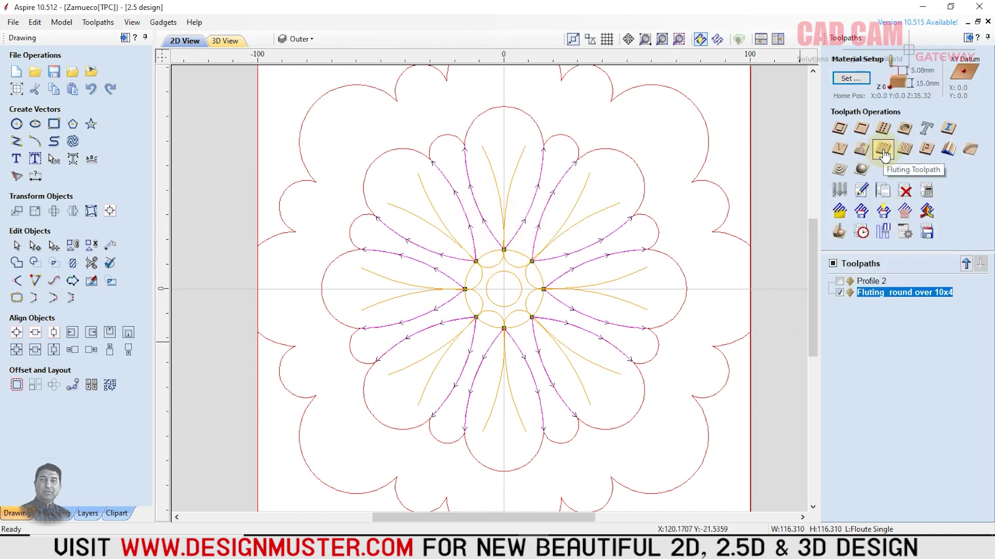
pyautogui.click(883, 151)
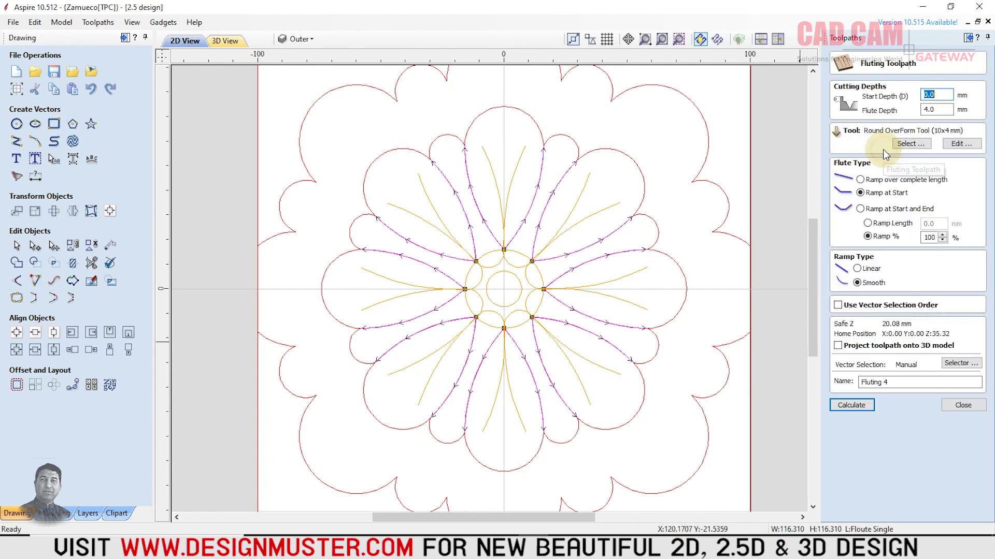
pyautogui.click(860, 208)
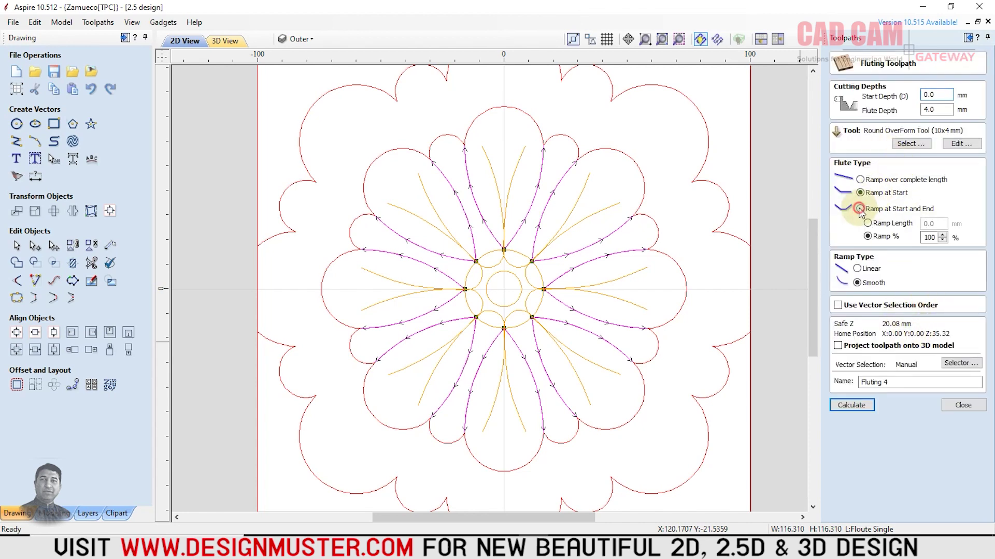
pyautogui.click(959, 363)
pyautogui.click(647, 210)
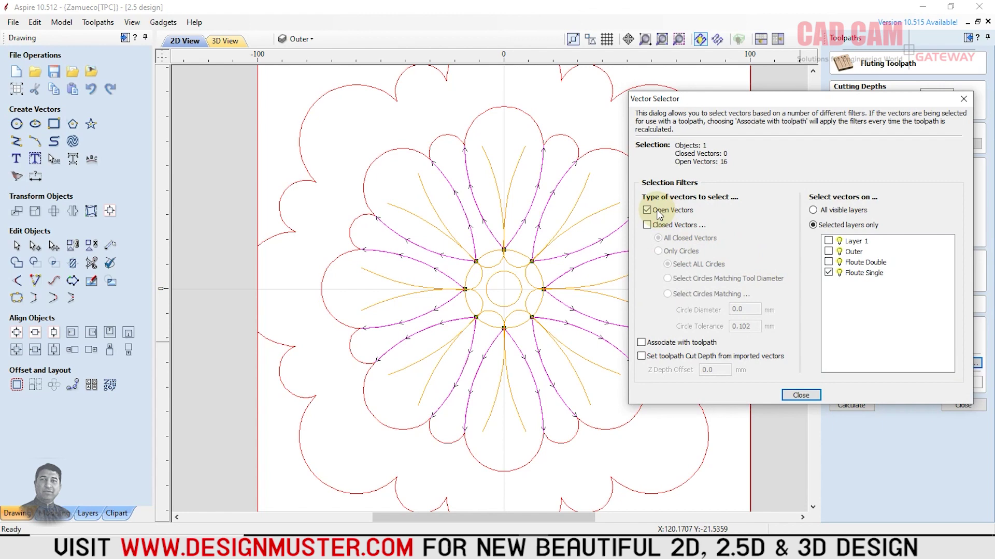
pyautogui.click(828, 261)
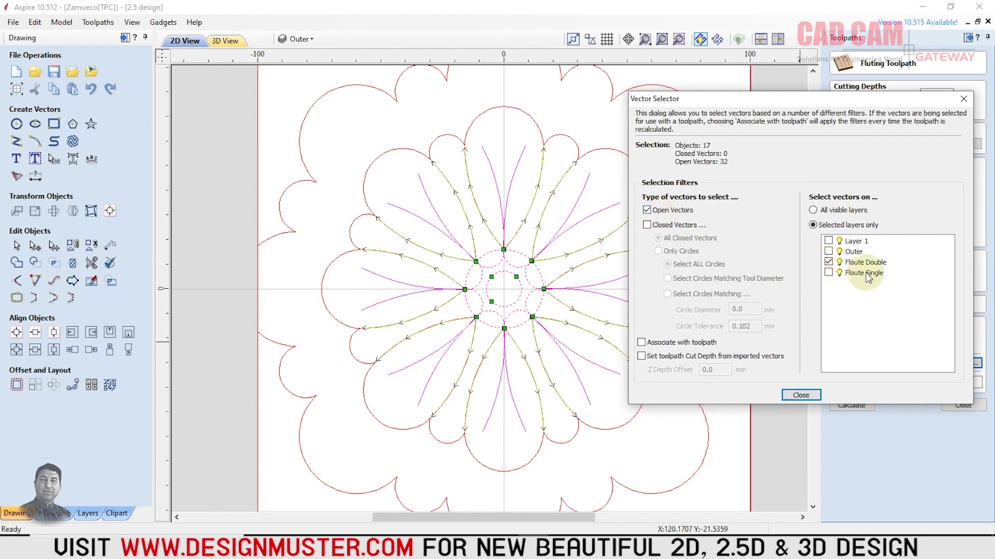
pyautogui.click(800, 395)
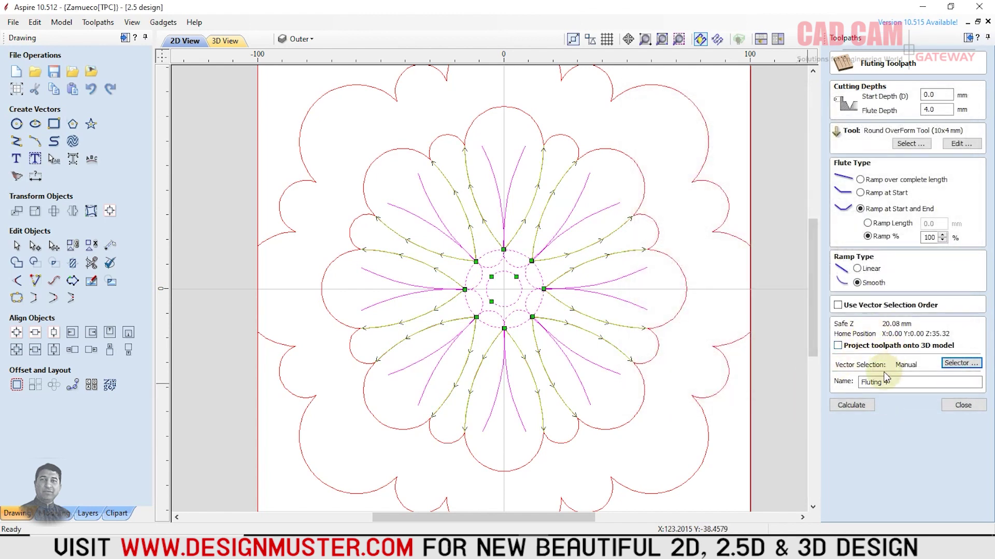
pyautogui.click(852, 405)
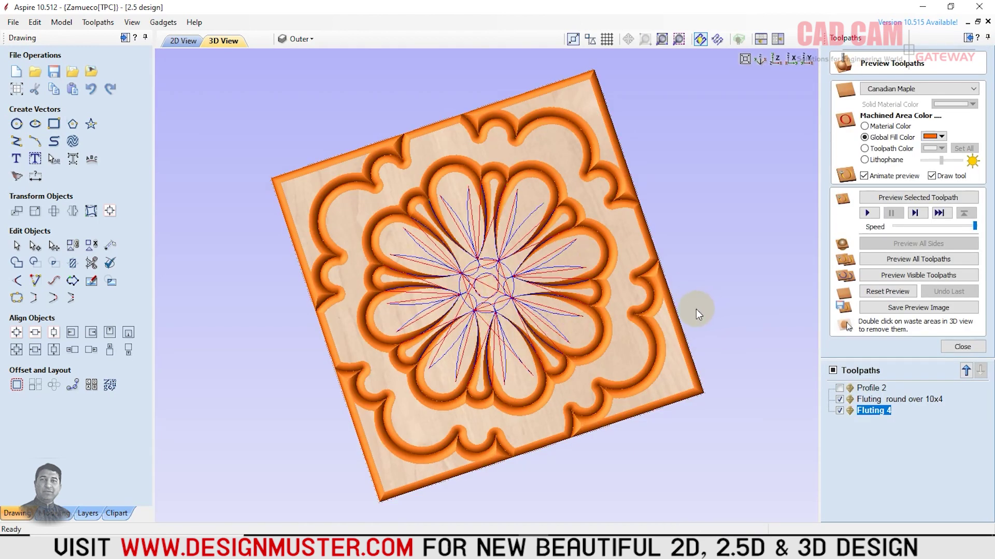
# - Simulate the visible toolpaths, view the petal flutes from nearly top-down, then return to 2D
pyautogui.scroll(3, 455, 292)
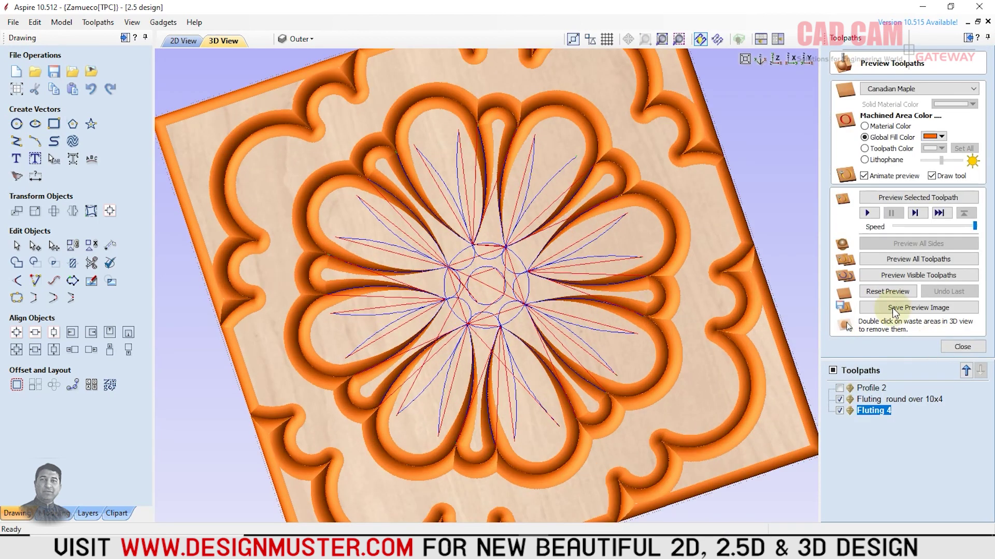
pyautogui.click(899, 278)
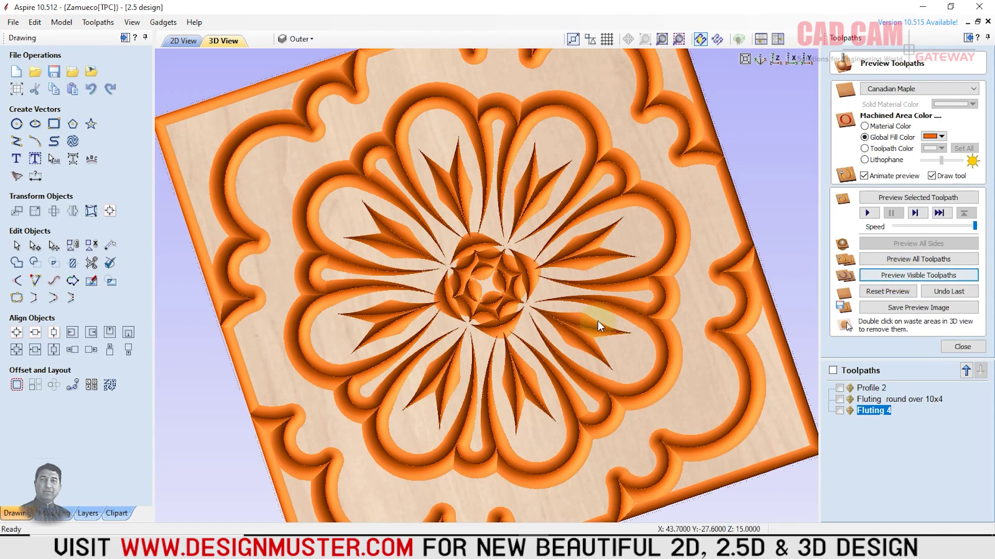
pyautogui.moveTo(463, 293)
pyautogui.mouseDown()
pyautogui.moveTo(452, 184)
pyautogui.moveTo(598, 331)
pyautogui.moveTo(578, 380)
pyautogui.moveTo(504, 359)
pyautogui.moveTo(517, 393)
pyautogui.mouseUp()
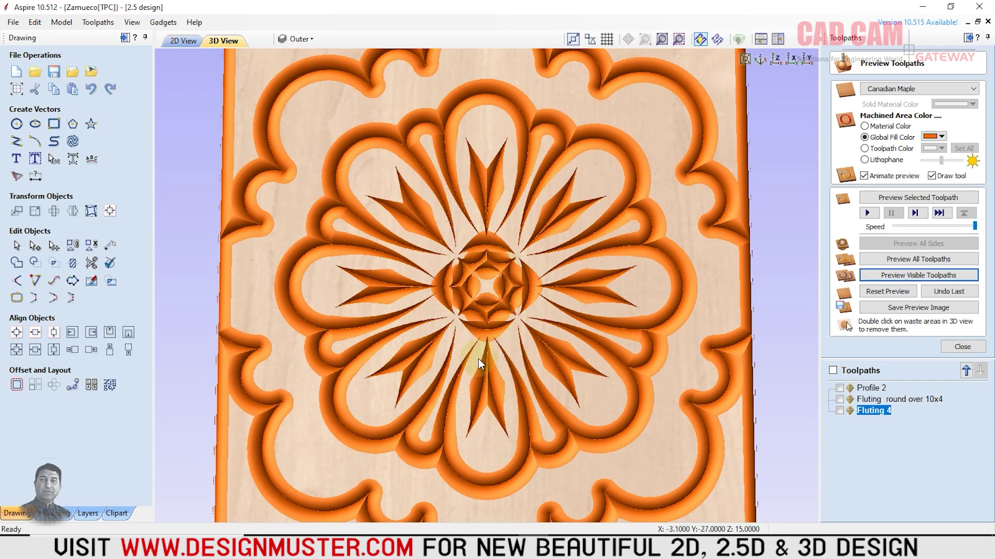
pyautogui.click(182, 40)
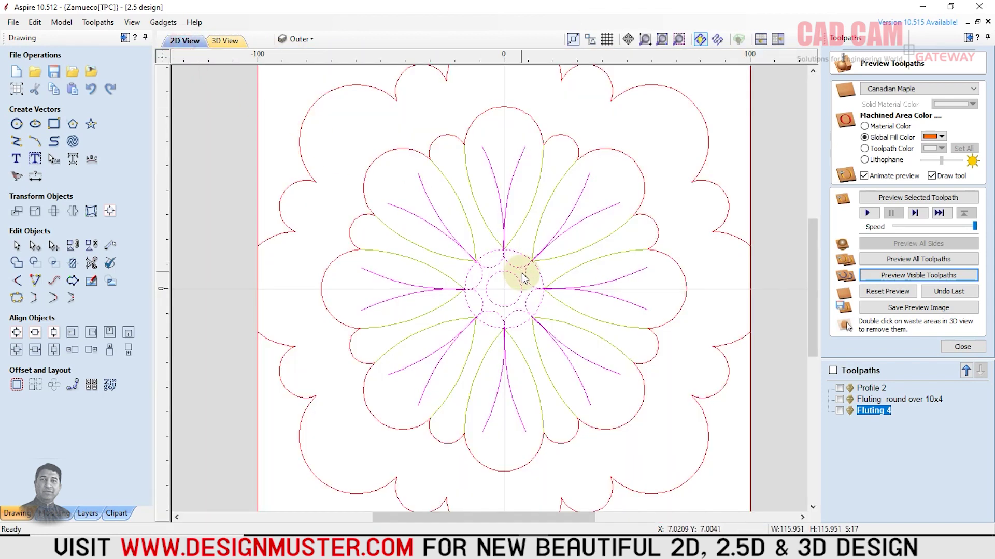
# - Zoom in and switch to the 3D view of the carved rosette panel
pyautogui.scroll(2, 504, 281)
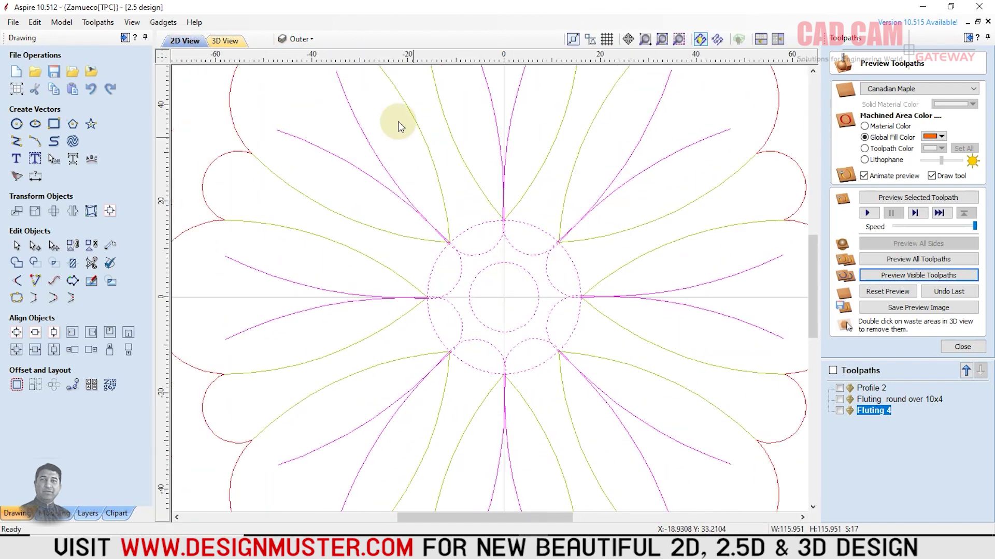
pyautogui.click(234, 42)
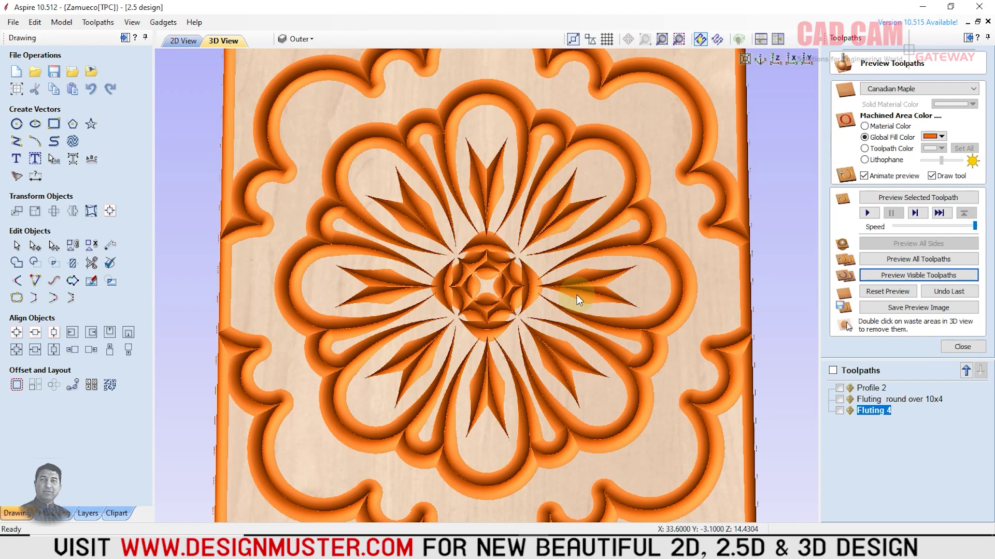
pyautogui.moveTo(898, 399)
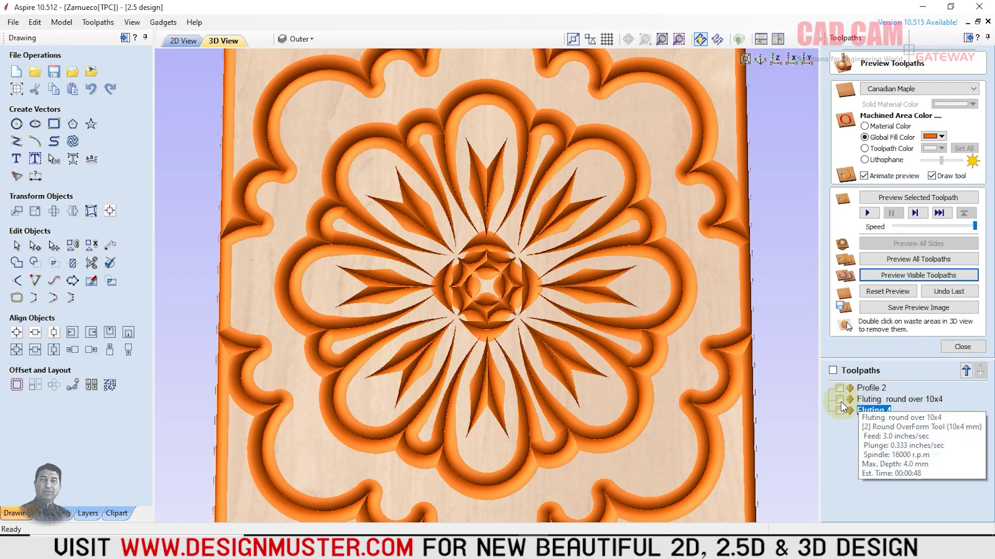
# - Recalculate the Fluting round over 10x4 toolpath, then preview all toolpaths from a blank board
pyautogui.click(840, 399)
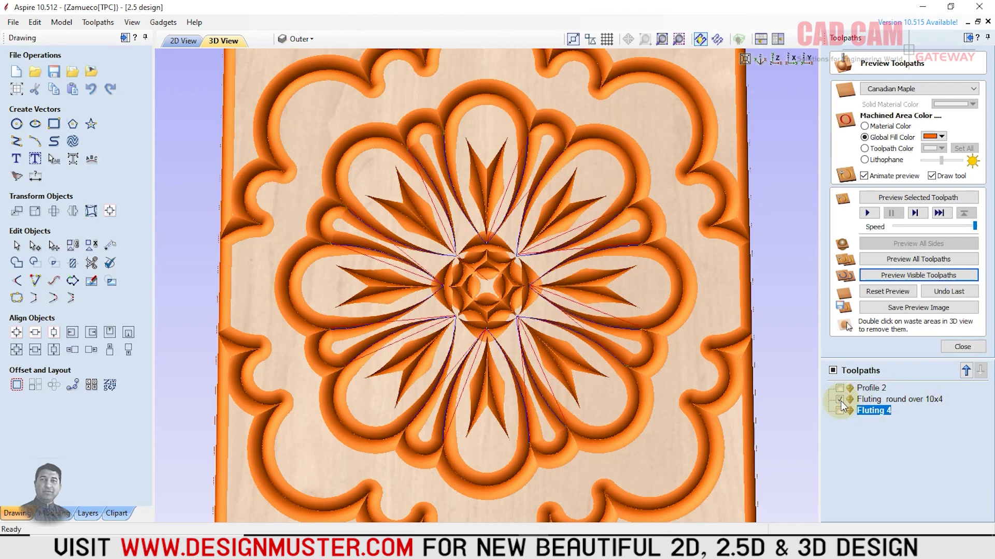
pyautogui.doubleClick(889, 400)
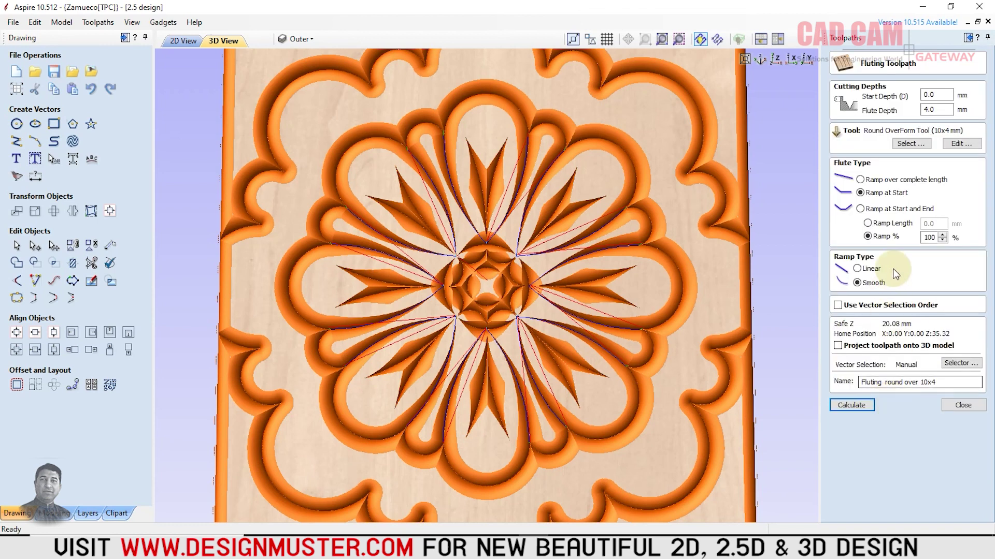
pyautogui.doubleClick(937, 109)
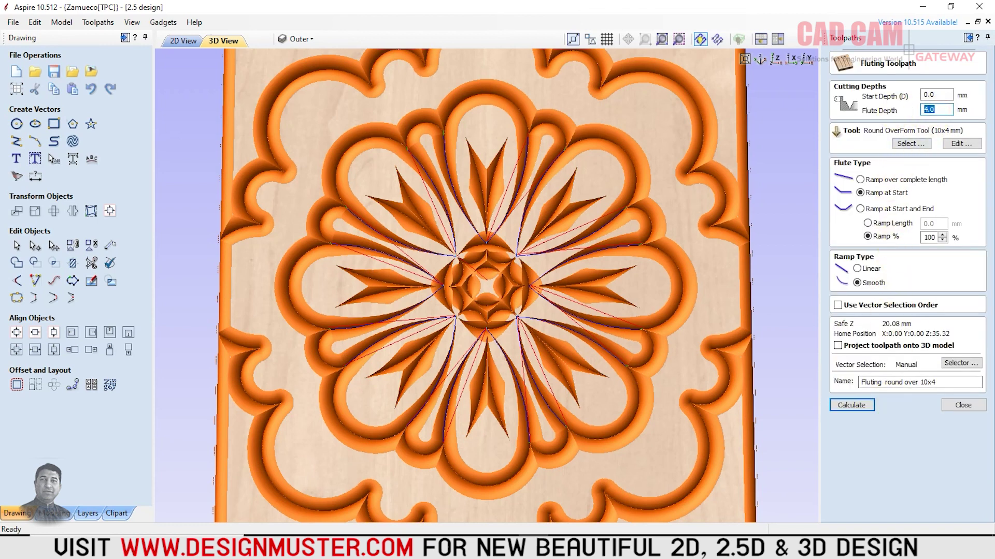
pyautogui.press('Return')
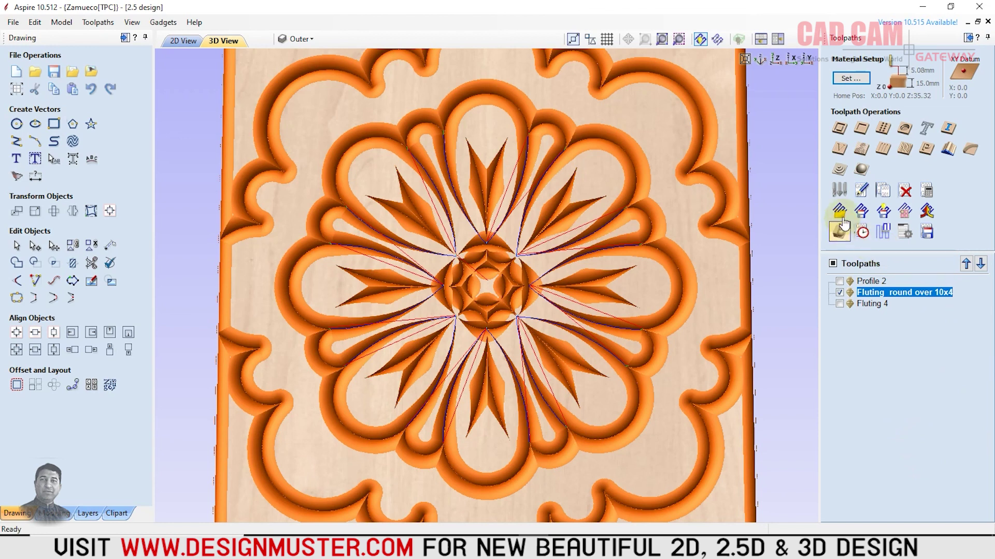
pyautogui.click(839, 231)
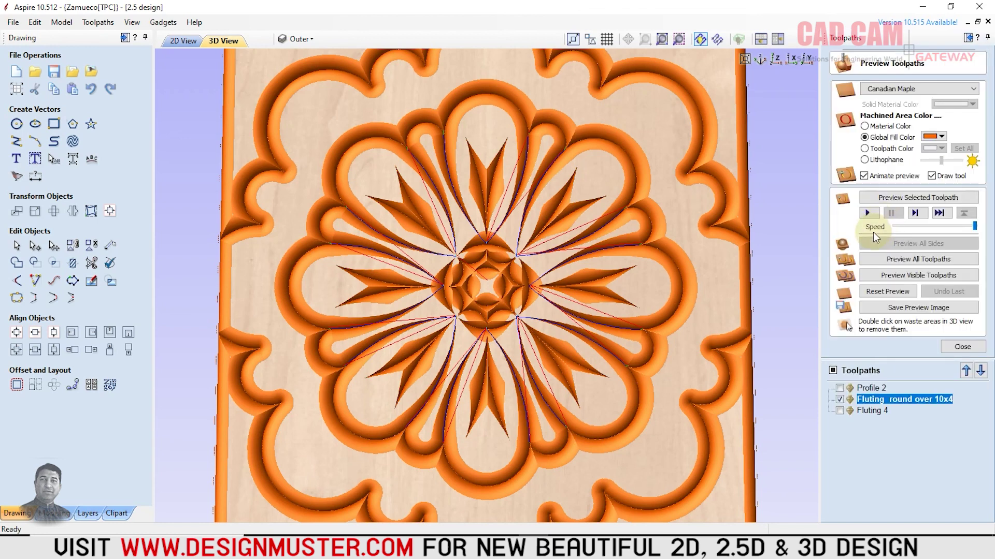
pyautogui.click(903, 260)
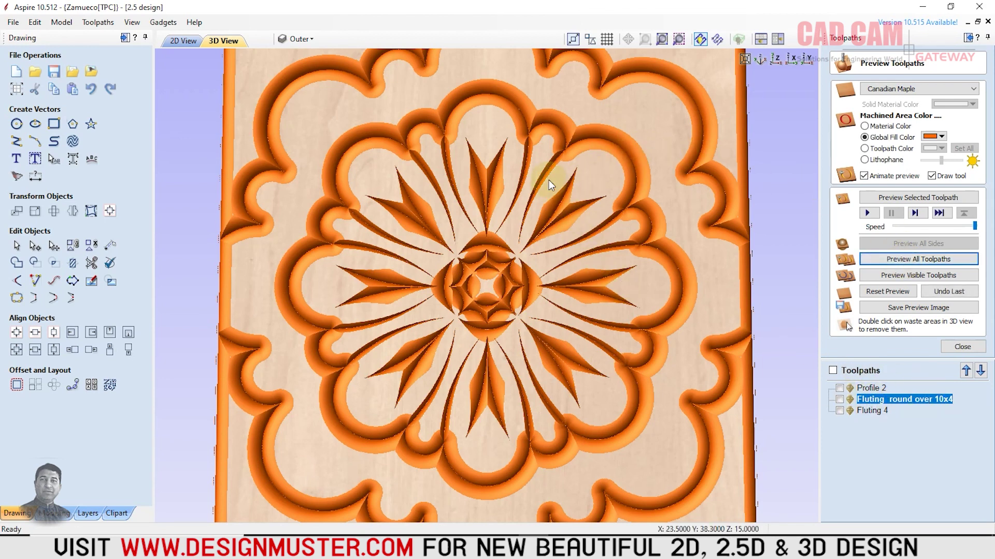
# - Recalculate the Fluting round over and Fluting 4 toolpaths
pyautogui.doubleClick(883, 399)
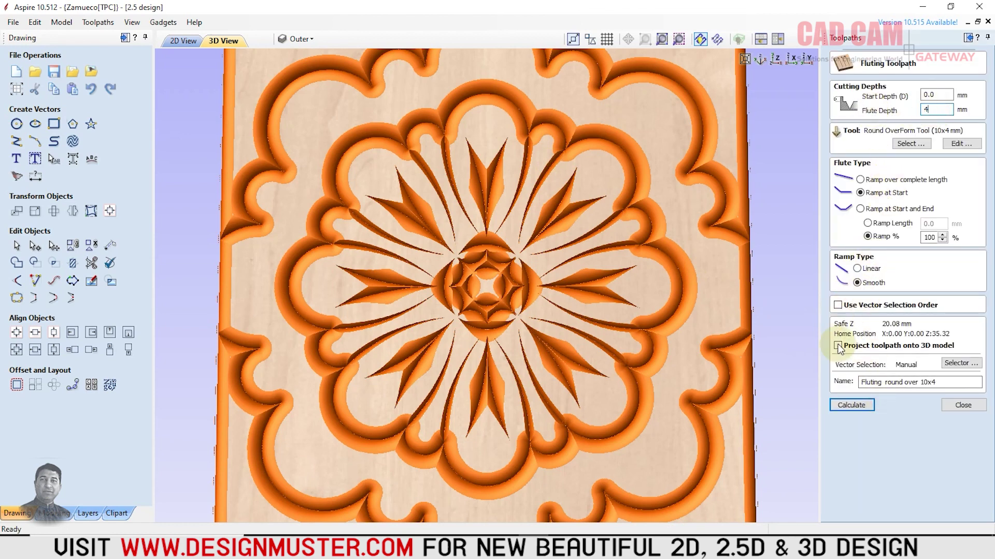
pyautogui.click(852, 405)
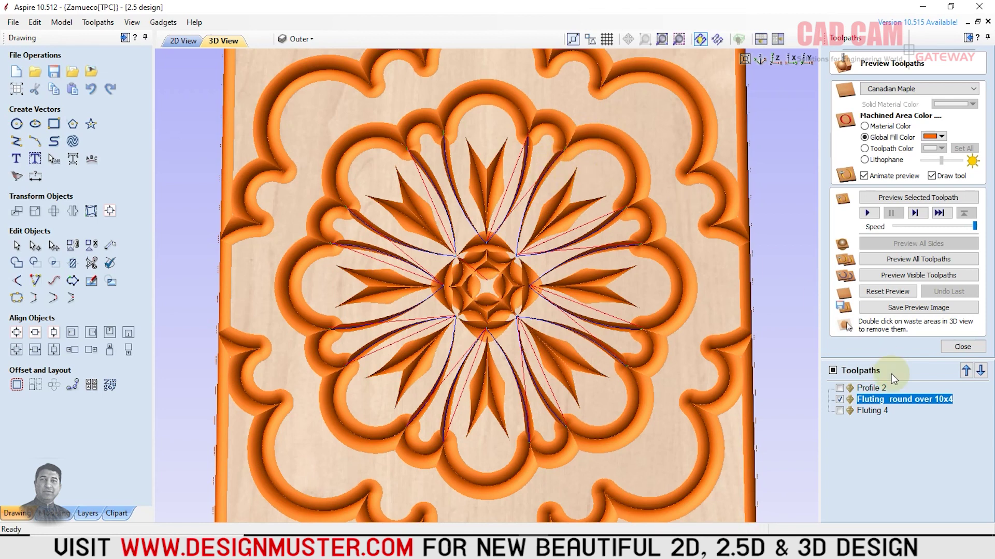
pyautogui.doubleClick(872, 410)
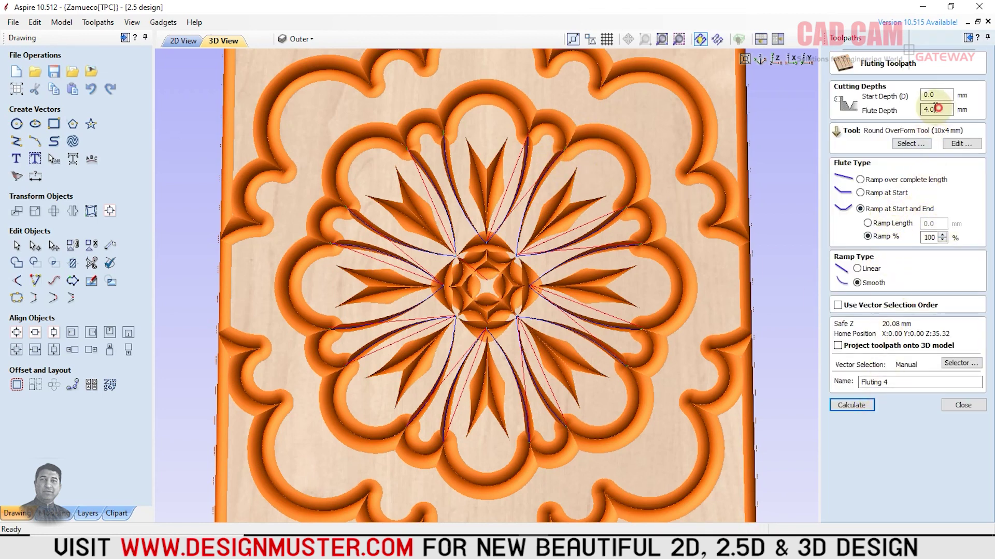
pyautogui.press('Return')
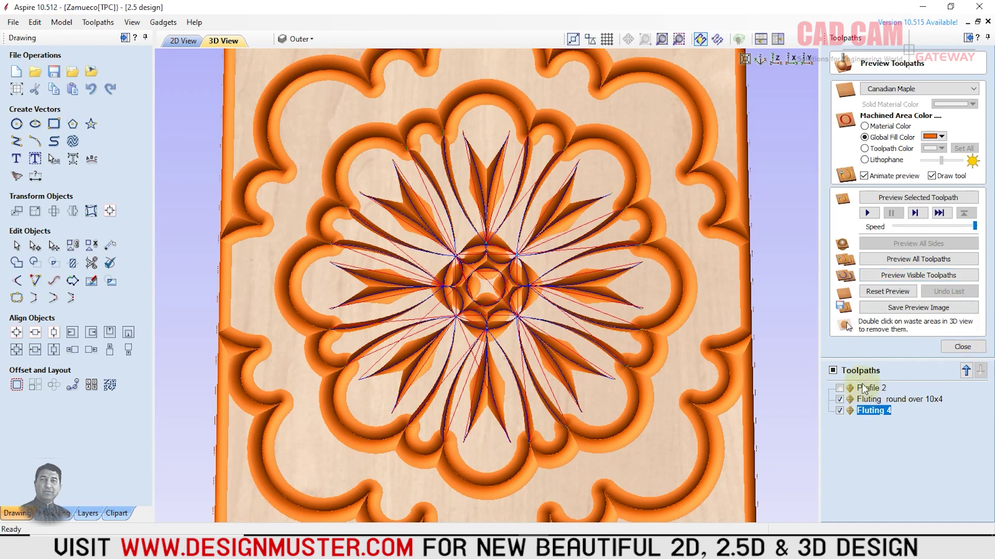
# - Reset the preview, simulate all toolpaths, tilt the panel to inspect it, and close the preview
pyautogui.click(885, 291)
pyautogui.click(887, 261)
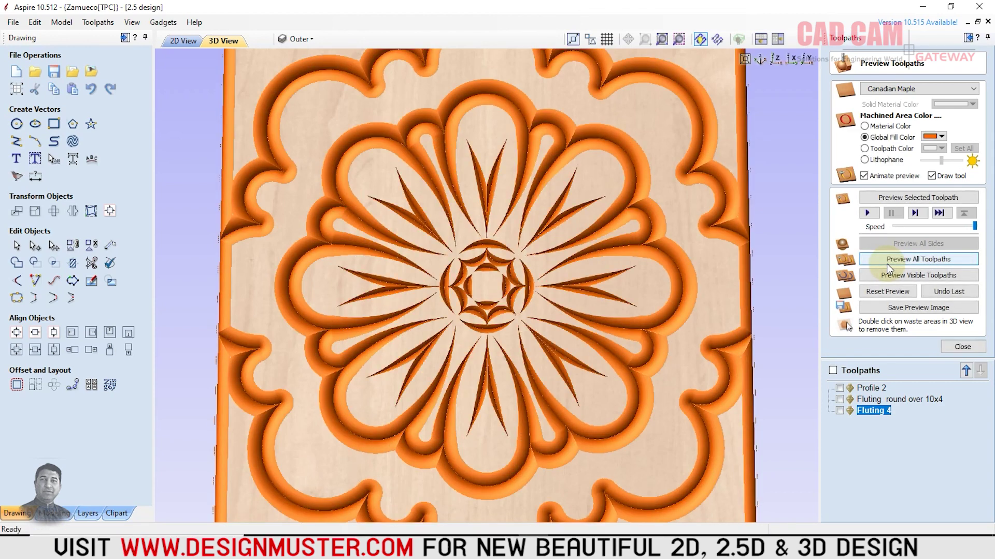
pyautogui.moveTo(470, 313)
pyautogui.mouseDown()
pyautogui.moveTo(527, 258)
pyautogui.moveTo(458, 403)
pyautogui.moveTo(471, 431)
pyautogui.moveTo(591, 290)
pyautogui.mouseUp()
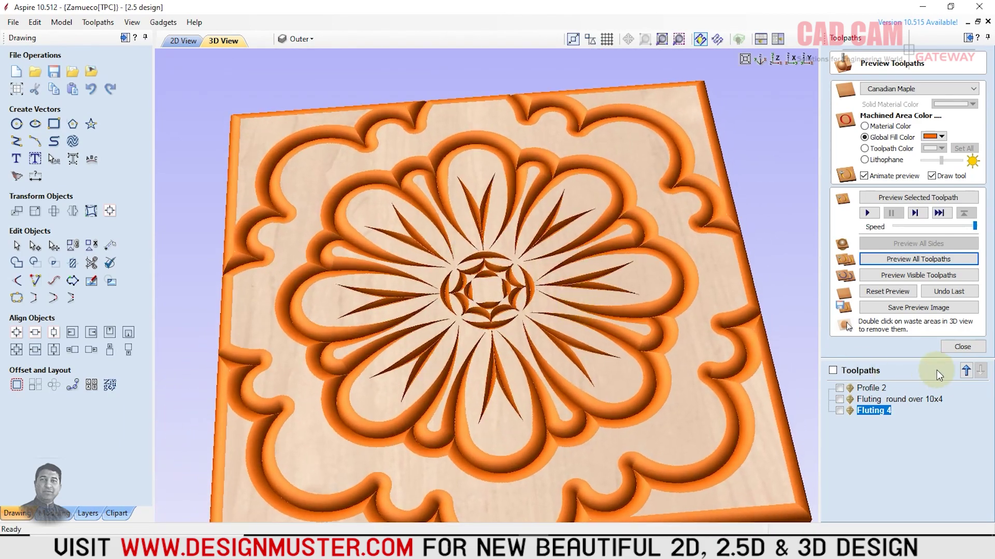
pyautogui.click(962, 347)
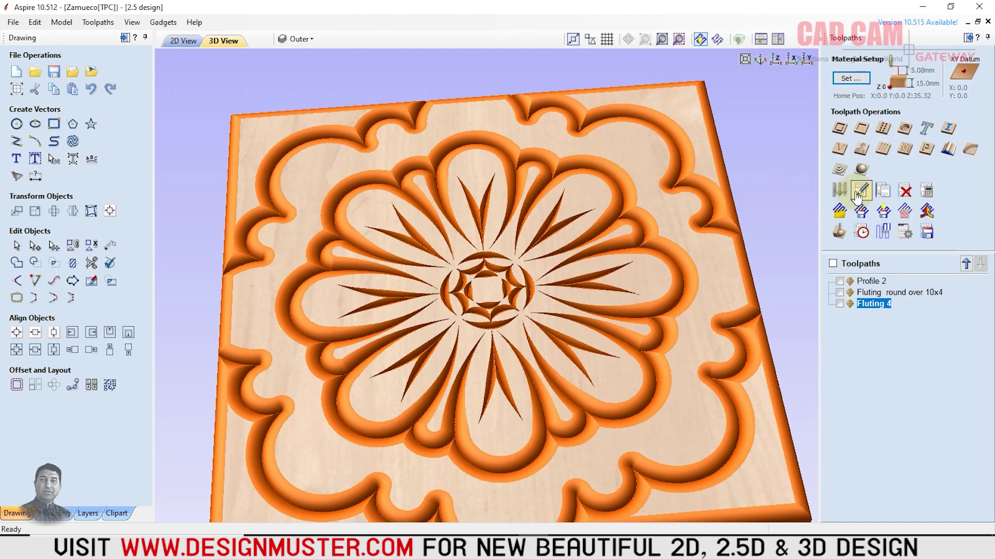
# - Create a 4 mm deep pocket toolpath with 6 mm and 3 mm end mills, the 3 mm cutting in 2 passes
pyautogui.click(860, 130)
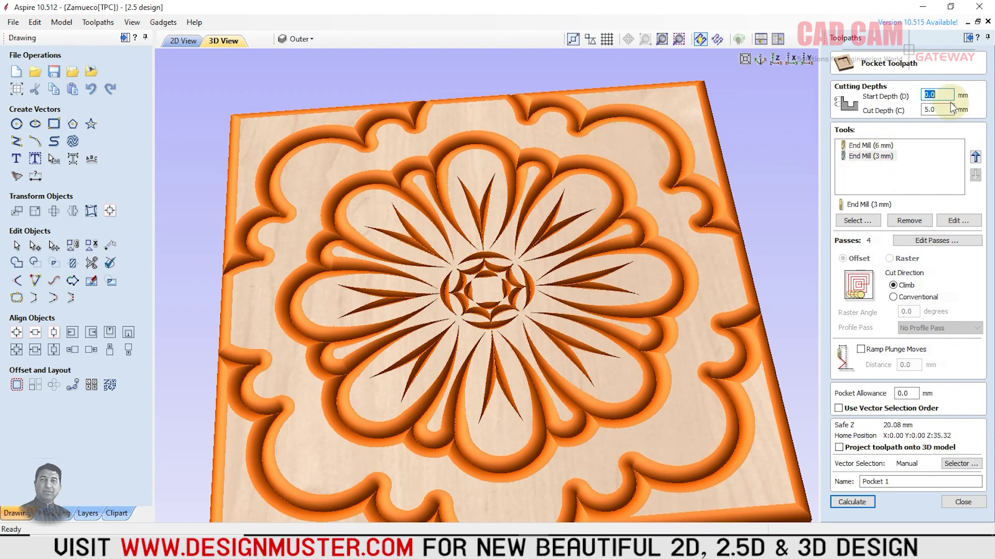
pyautogui.press('Tab')
pyautogui.write('4')
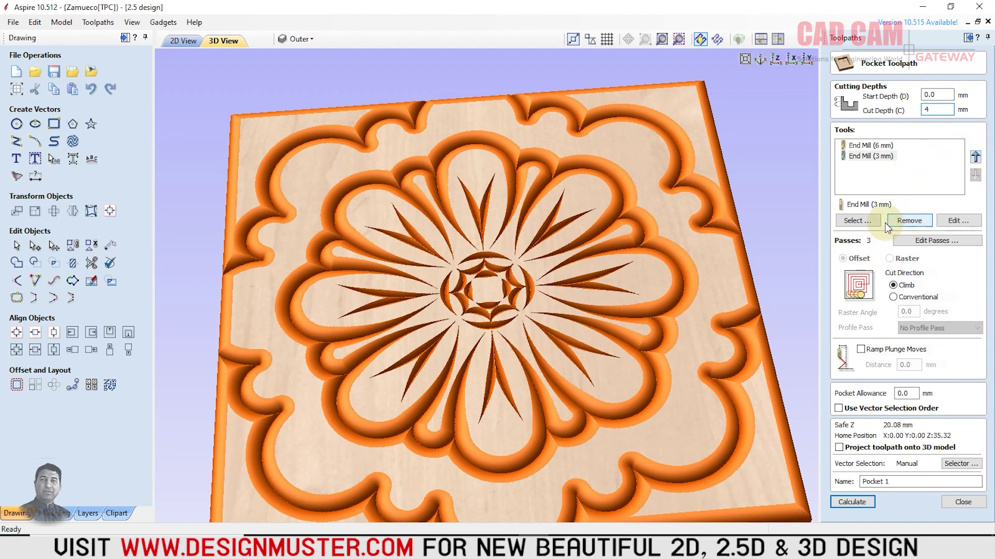
pyautogui.click(862, 156)
pyautogui.click(861, 155)
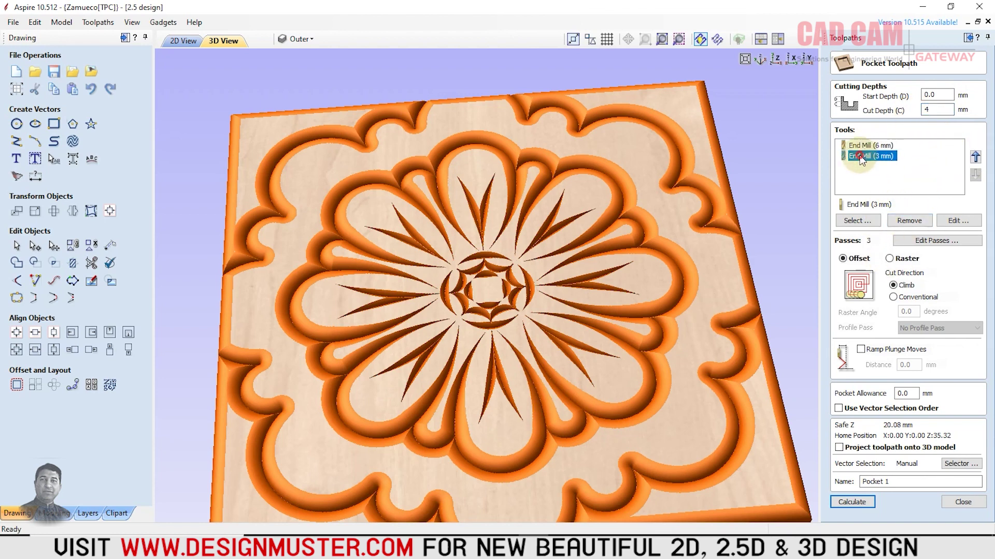
pyautogui.click(862, 146)
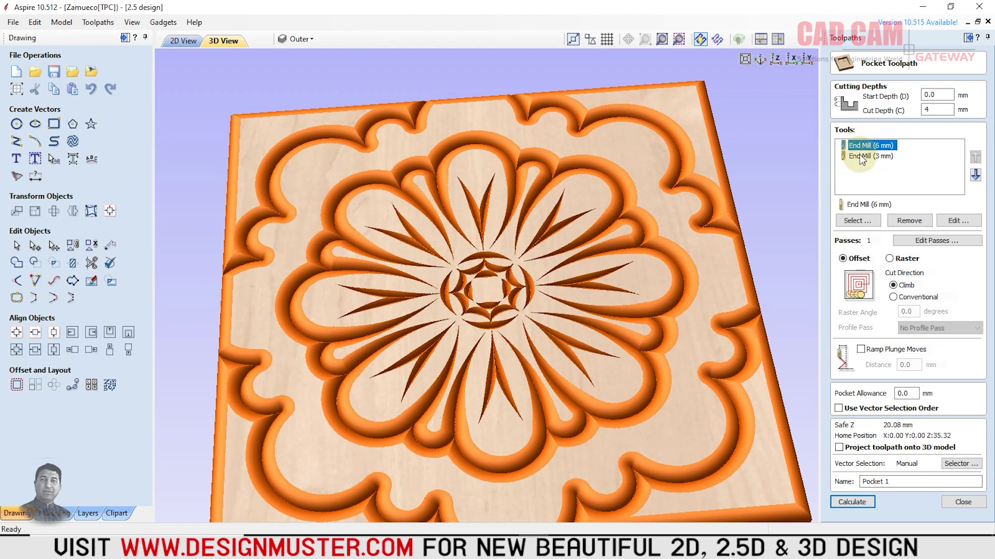
pyautogui.click(861, 156)
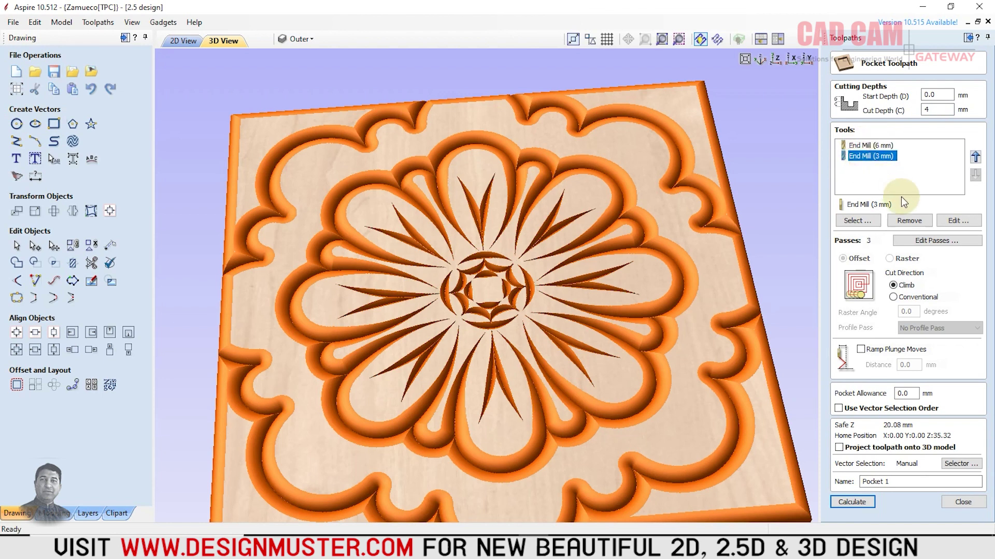
pyautogui.click(901, 240)
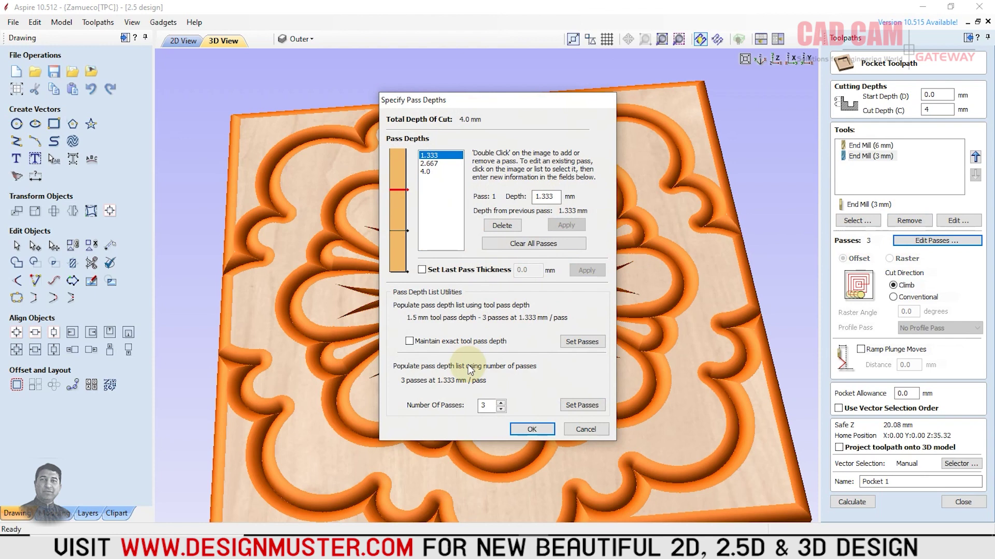
pyautogui.click(501, 410)
pyautogui.click(531, 429)
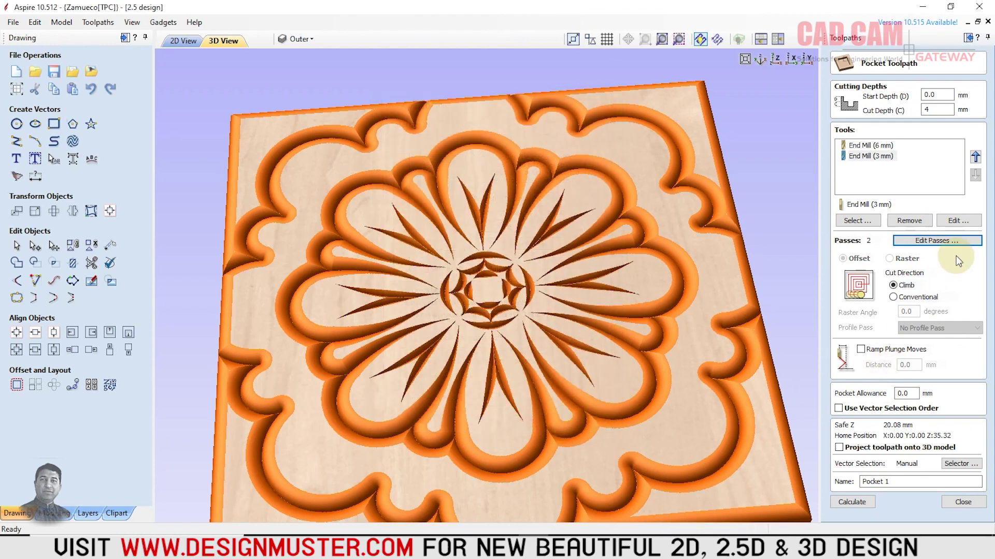
pyautogui.click(852, 502)
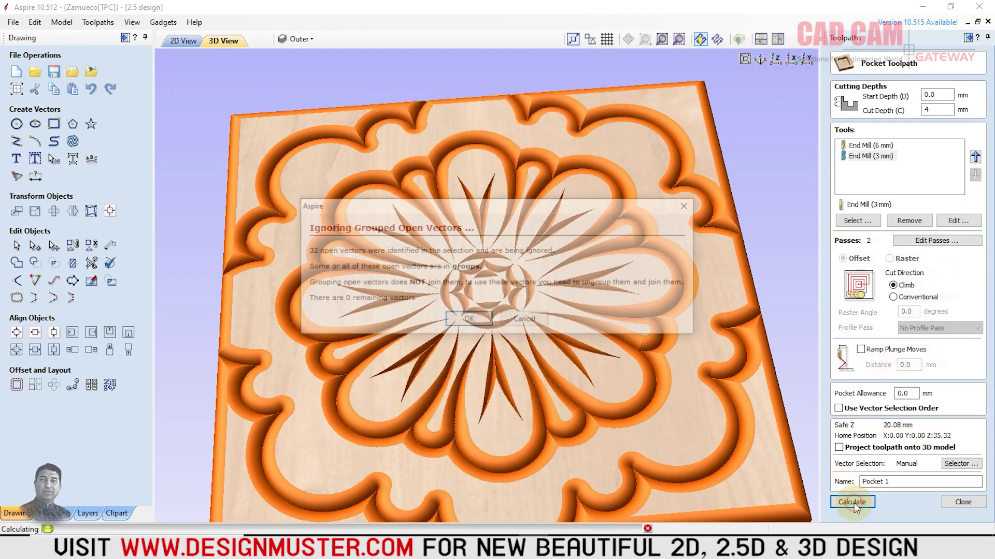
# - Calculate Pocket 1 after deselecting the outer material boundary in the 2D view
pyautogui.press('Return')
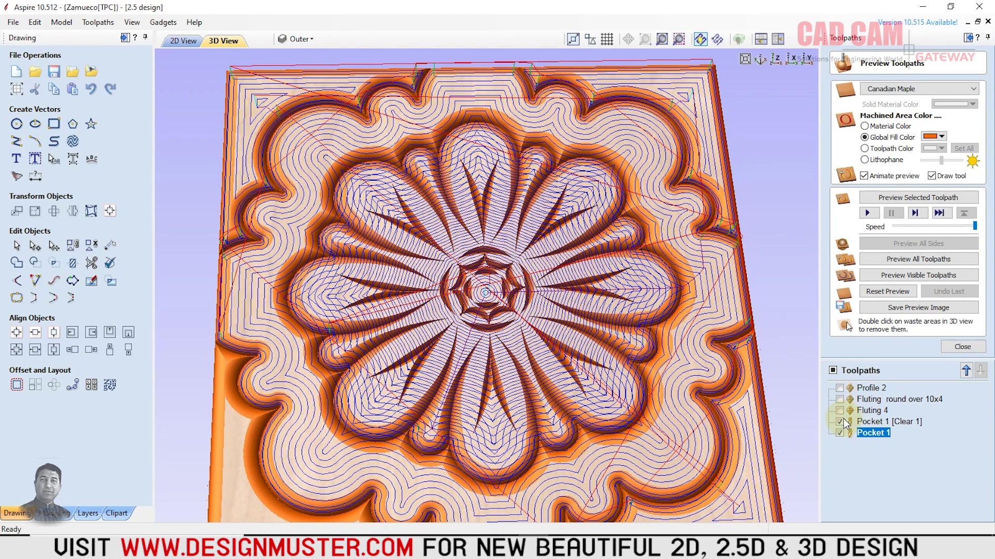
pyautogui.click(839, 433)
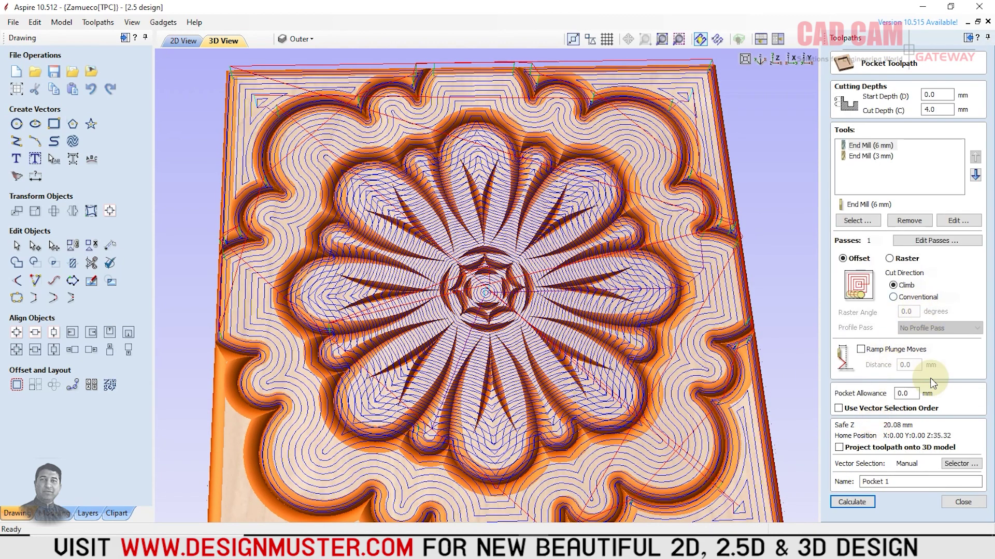
pyautogui.click(959, 463)
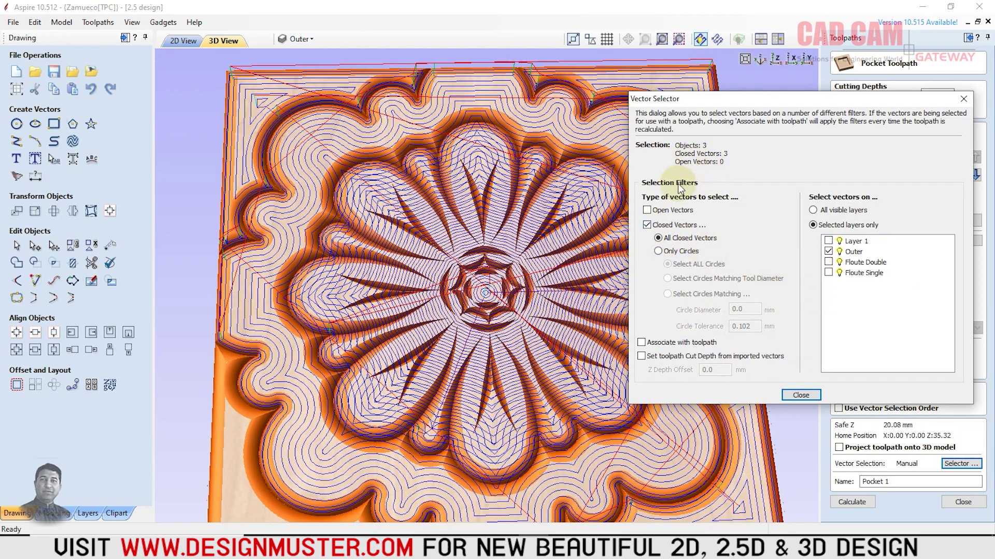
pyautogui.click(792, 395)
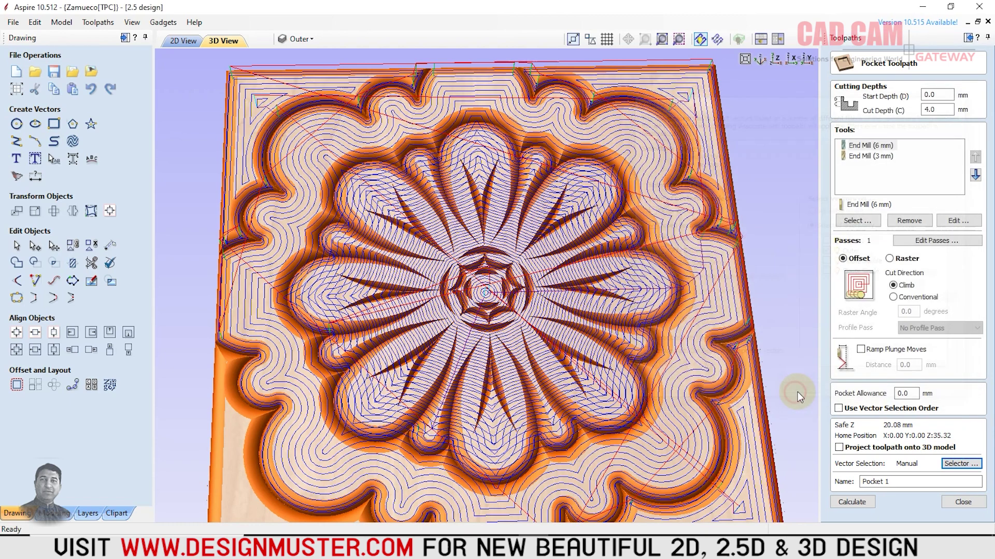
pyautogui.click(195, 46)
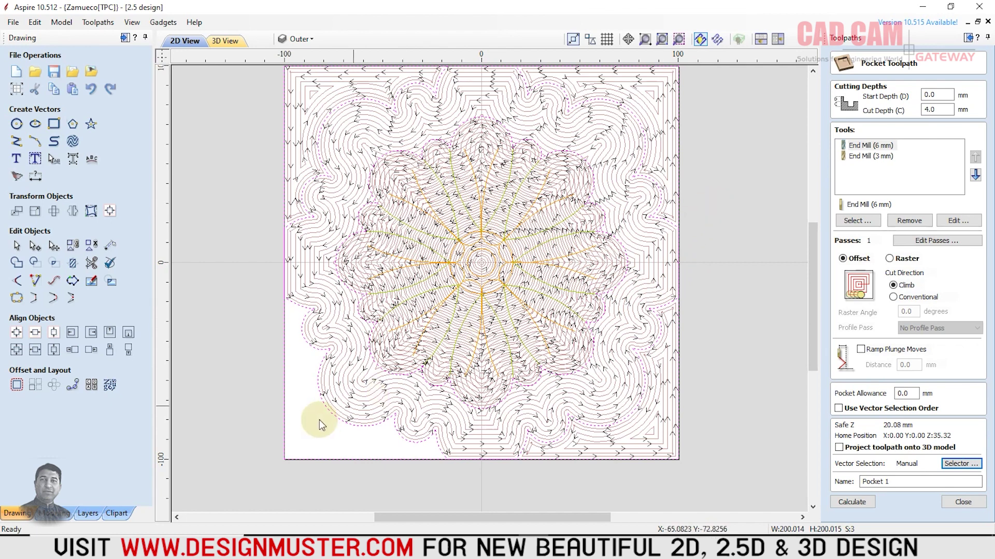
pyautogui.click(283, 403)
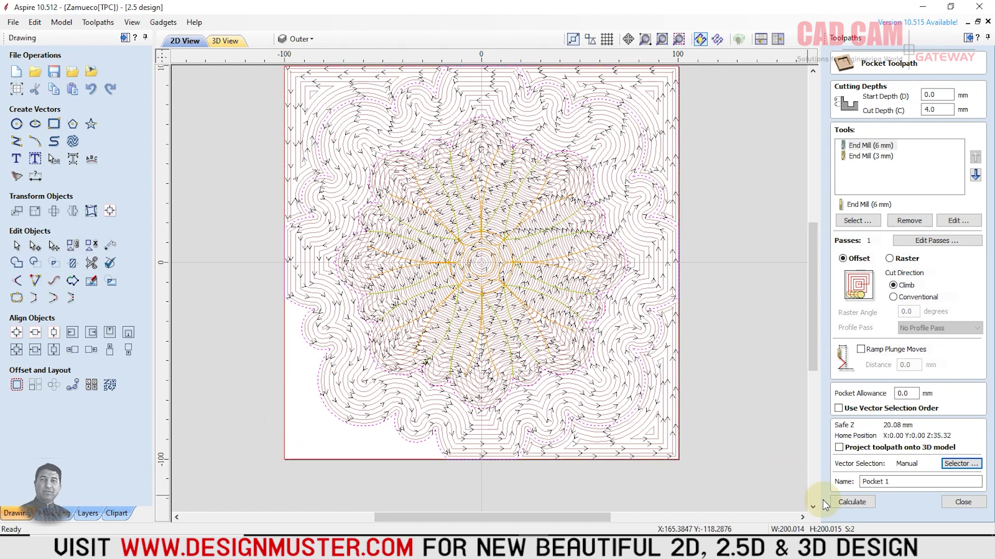
pyautogui.click(854, 501)
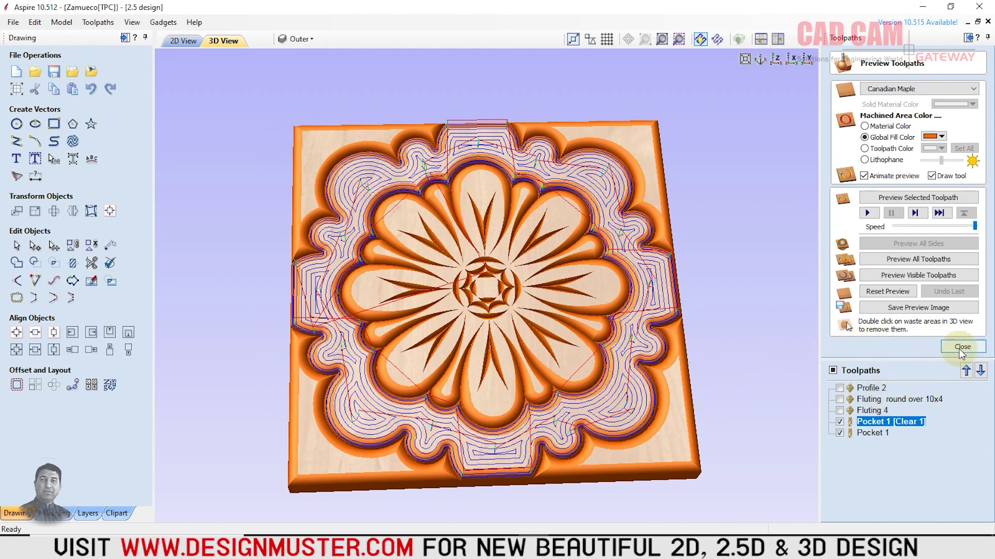
# - Reset and re-simulate all toolpaths, tilt the carved panel to inspect it, then return to 2D view
pyautogui.click(893, 293)
pyautogui.click(900, 257)
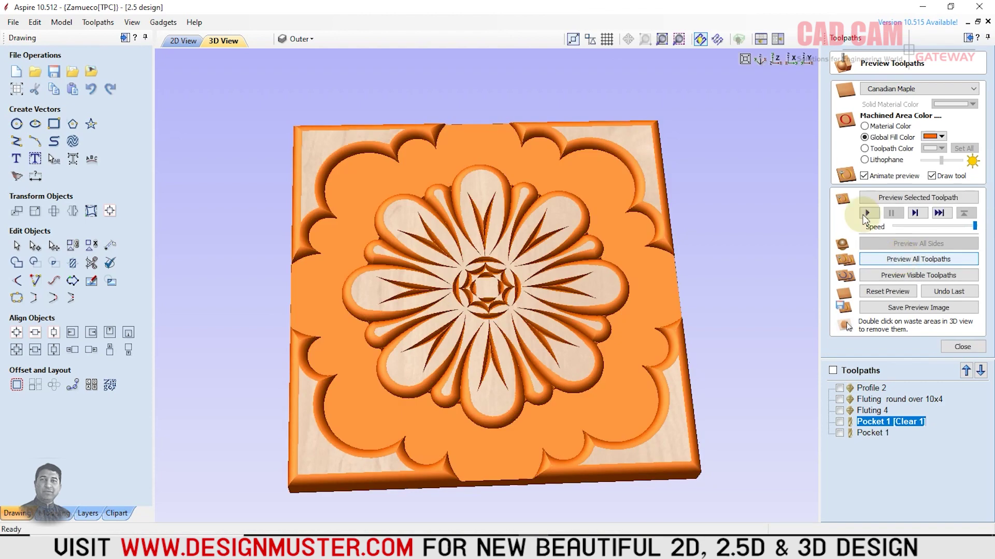
pyautogui.moveTo(530, 335)
pyautogui.mouseDown()
pyautogui.moveTo(529, 185)
pyautogui.moveTo(619, 279)
pyautogui.moveTo(431, 378)
pyautogui.moveTo(543, 325)
pyautogui.moveTo(485, 417)
pyautogui.moveTo(545, 226)
pyautogui.moveTo(561, 354)
pyautogui.moveTo(574, 352)
pyautogui.moveTo(595, 231)
pyautogui.moveTo(592, 111)
pyautogui.moveTo(597, 386)
pyautogui.moveTo(515, 333)
pyautogui.moveTo(499, 257)
pyautogui.moveTo(453, 312)
pyautogui.moveTo(426, 400)
pyautogui.moveTo(561, 254)
pyautogui.moveTo(578, 345)
pyautogui.moveTo(547, 241)
pyautogui.mouseUp()
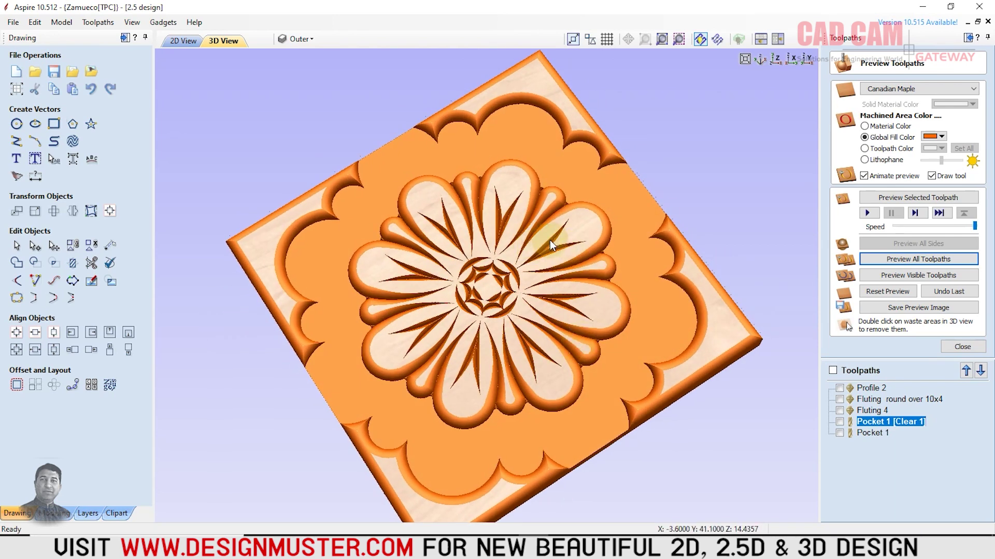
pyautogui.moveTo(493, 288)
pyautogui.mouseDown()
pyautogui.moveTo(527, 362)
pyautogui.moveTo(546, 285)
pyautogui.mouseUp()
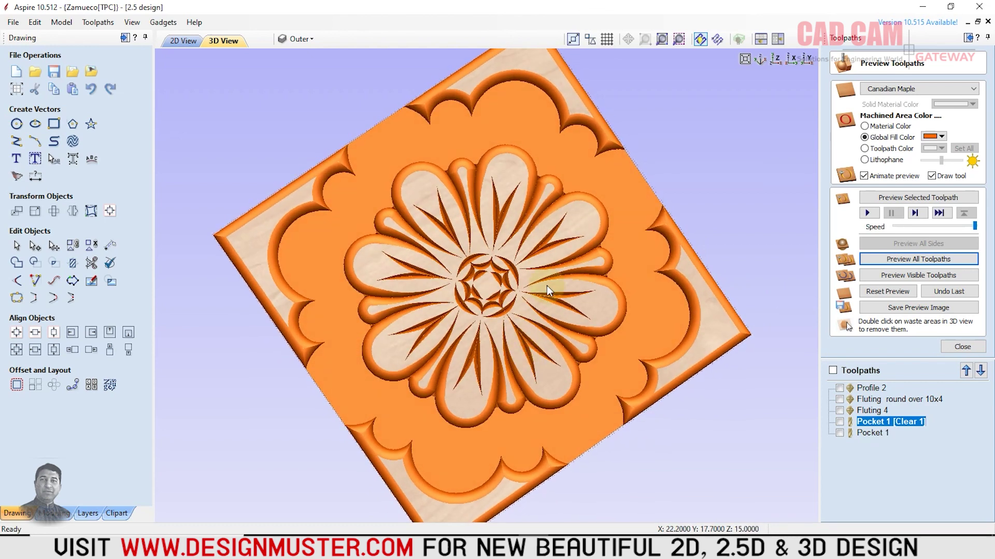
pyautogui.click(169, 44)
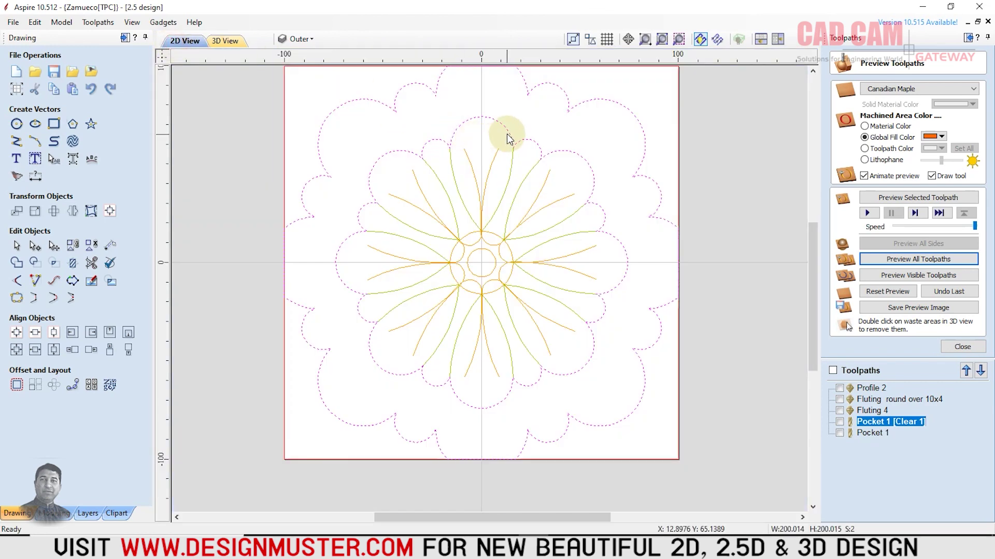
# - Zoom in on the flower vectors in 2D, then tilt the carved panel in 3D view
pyautogui.scroll(2, 504, 114)
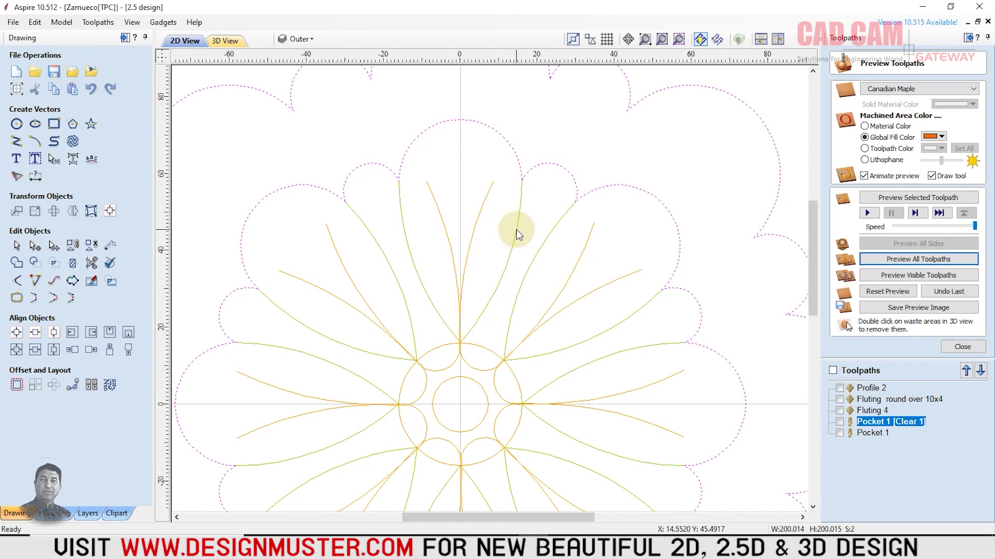
pyautogui.scroll(-2, 516, 228)
pyautogui.scroll(-1, 516, 229)
pyautogui.scroll(-1, 515, 228)
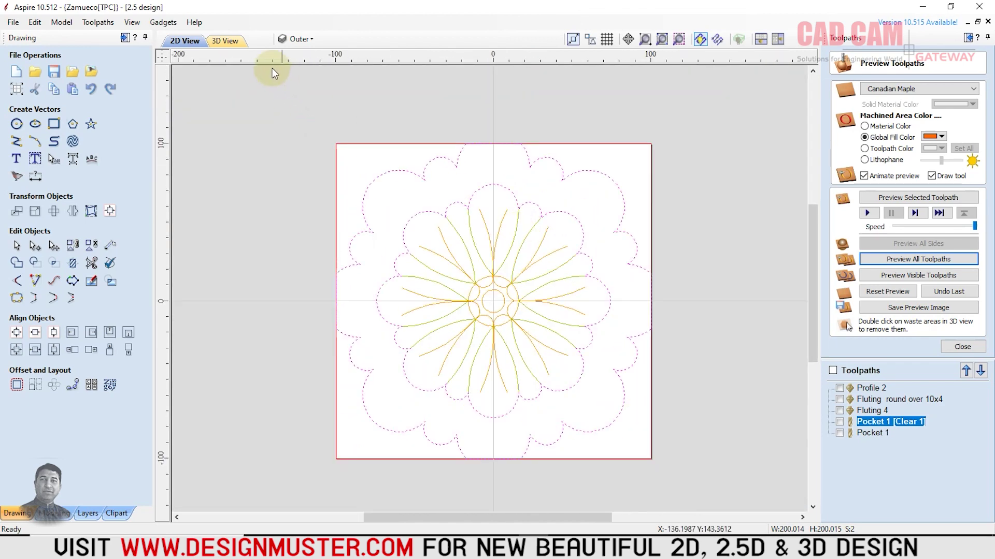
pyautogui.click(232, 50)
pyautogui.moveTo(502, 225)
pyautogui.mouseDown()
pyautogui.moveTo(480, 245)
pyautogui.moveTo(477, 191)
pyautogui.moveTo(565, 171)
pyautogui.mouseUp()
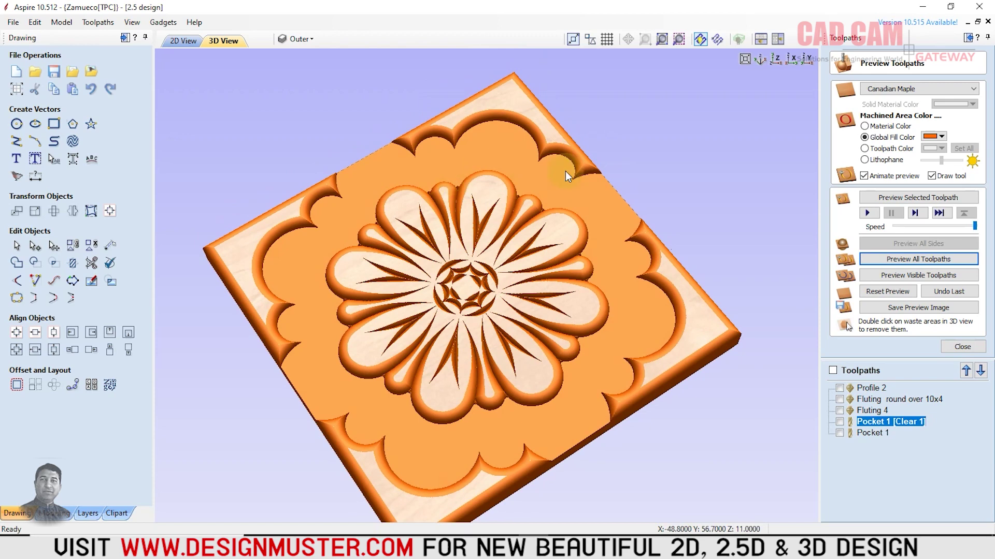
# - Set machined areas to Toolpath Color, show all five toolpaths on the panel, and close the preview
pyautogui.click(864, 148)
pyautogui.moveTo(486, 351)
pyautogui.mouseDown()
pyautogui.moveTo(473, 254)
pyautogui.moveTo(517, 307)
pyautogui.moveTo(506, 396)
pyautogui.moveTo(513, 357)
pyautogui.moveTo(484, 273)
pyautogui.moveTo(449, 310)
pyautogui.moveTo(445, 364)
pyautogui.moveTo(505, 313)
pyautogui.moveTo(542, 359)
pyautogui.moveTo(586, 238)
pyautogui.mouseUp()
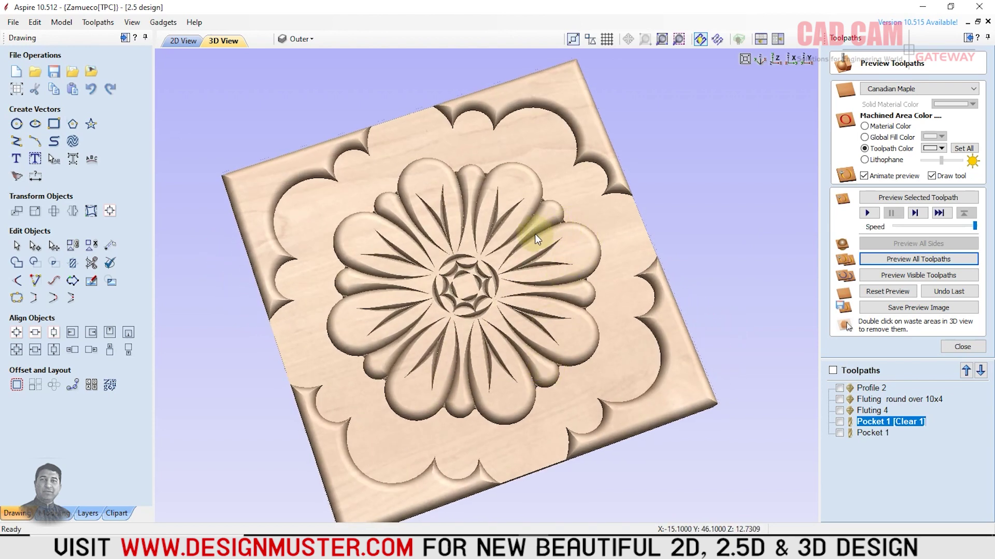
pyautogui.moveTo(455, 318)
pyautogui.mouseDown()
pyautogui.moveTo(452, 382)
pyautogui.moveTo(412, 248)
pyautogui.moveTo(676, 251)
pyautogui.moveTo(594, 279)
pyautogui.moveTo(674, 282)
pyautogui.mouseUp()
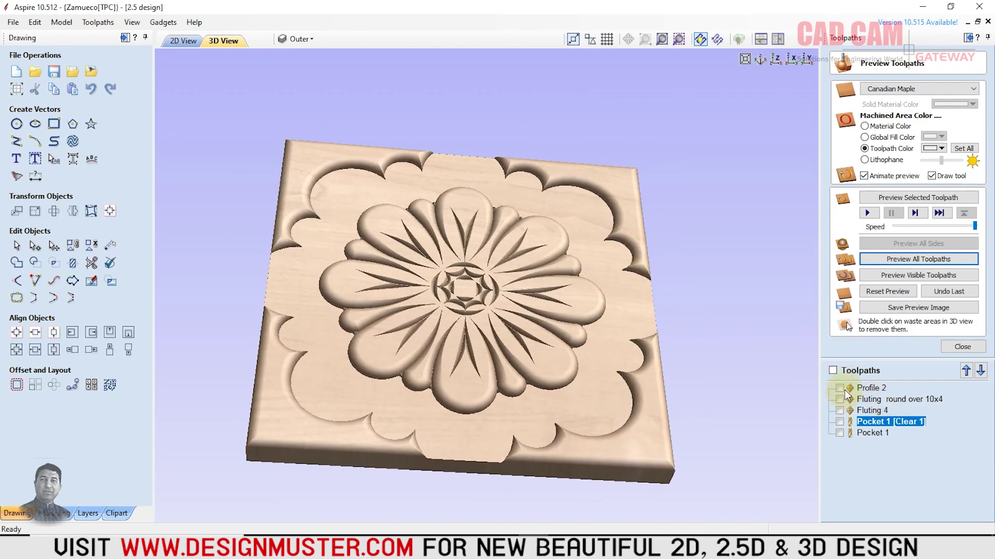
pyautogui.click(832, 370)
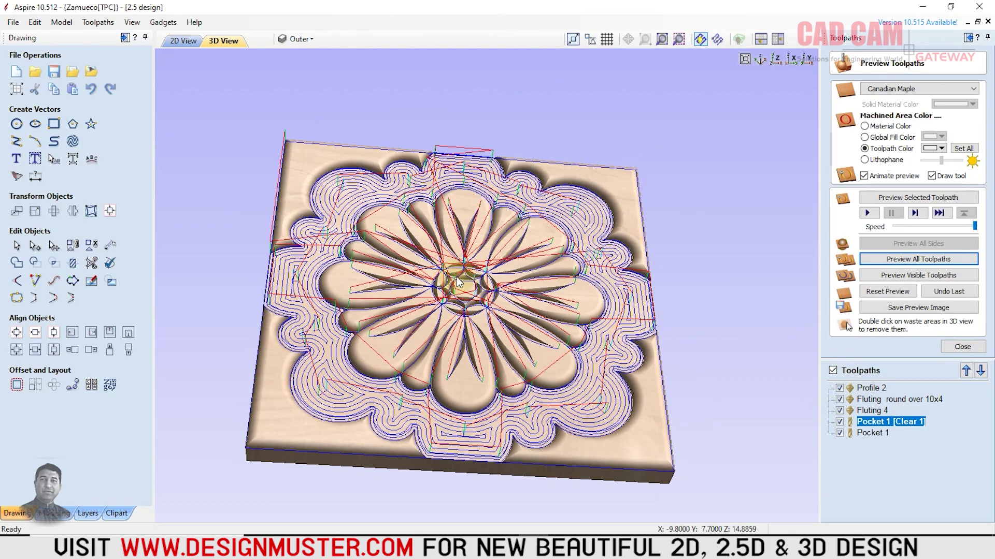
pyautogui.moveTo(459, 277)
pyautogui.mouseDown()
pyautogui.moveTo(384, 359)
pyautogui.moveTo(370, 360)
pyautogui.mouseUp()
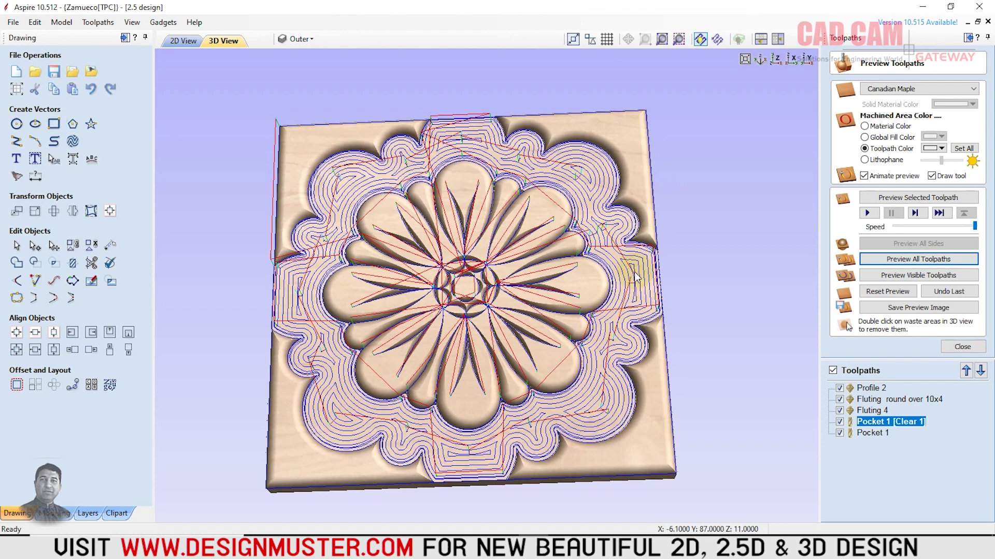
pyautogui.click(967, 348)
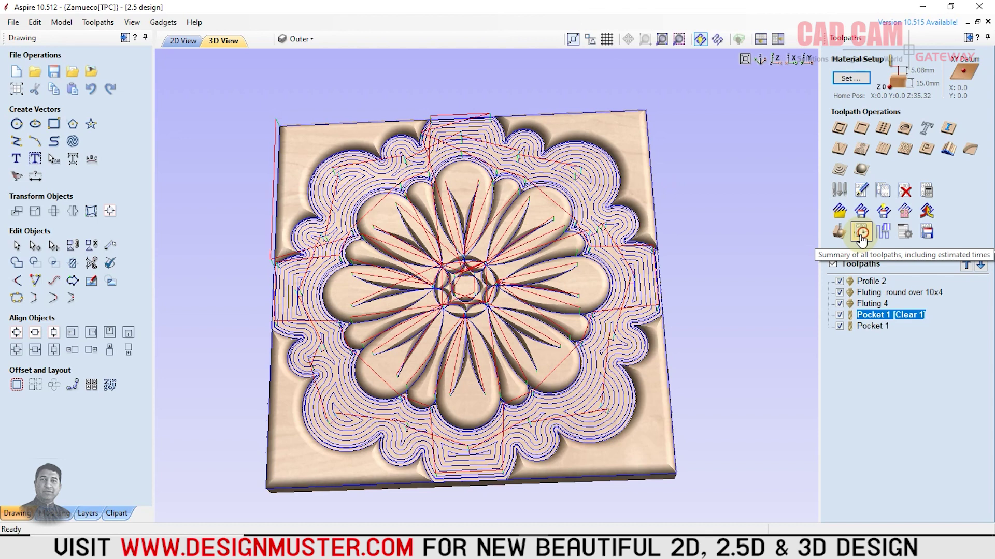
# - Change the Toolpaths Summary scale factor from 2.0 to 1, giving 00:08:31 total machining time
pyautogui.click(861, 234)
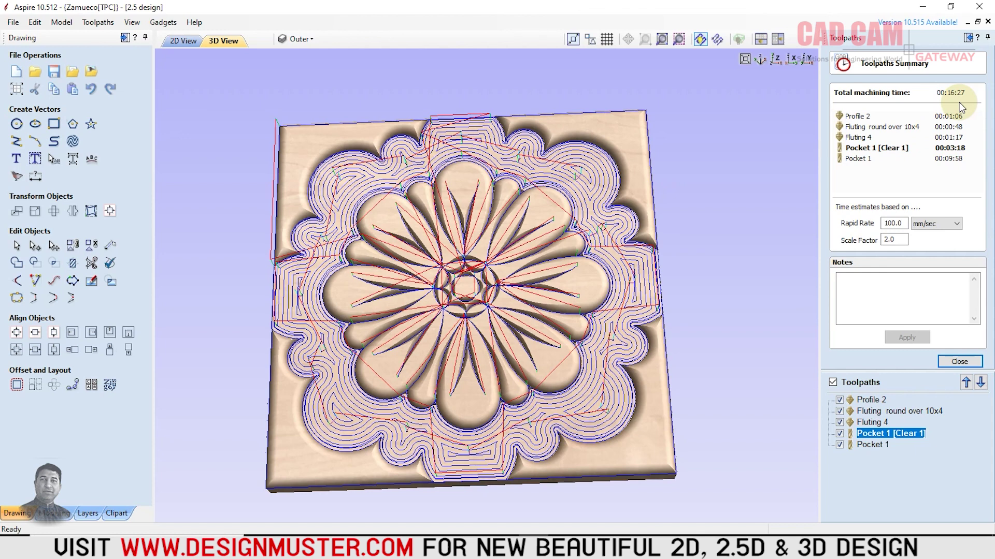
pyautogui.doubleClick(898, 240)
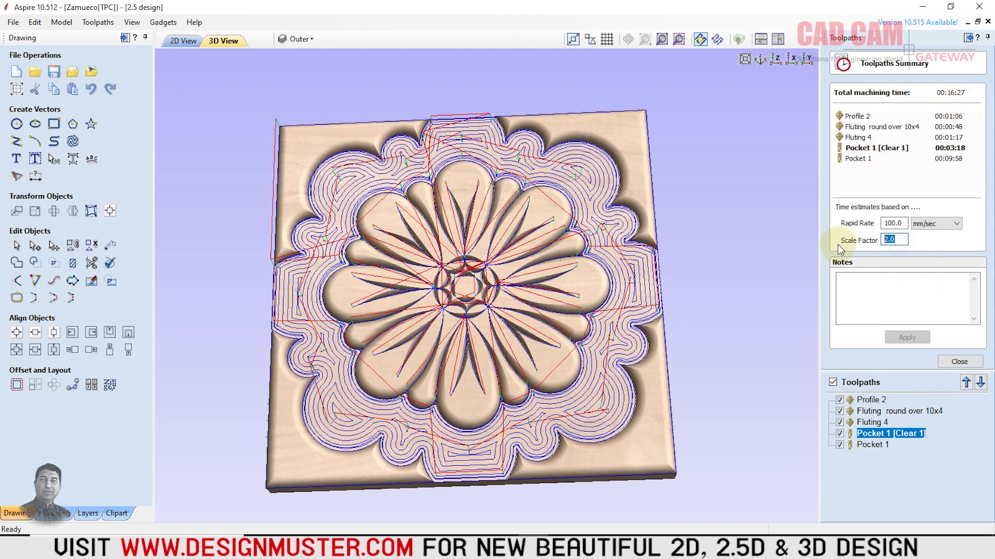
pyautogui.write('1')
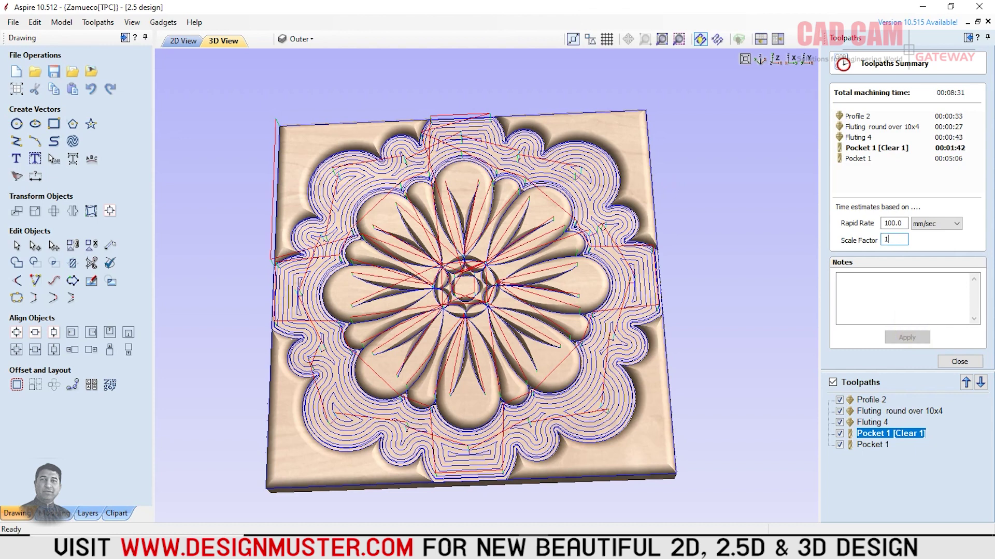
pyautogui.click(913, 320)
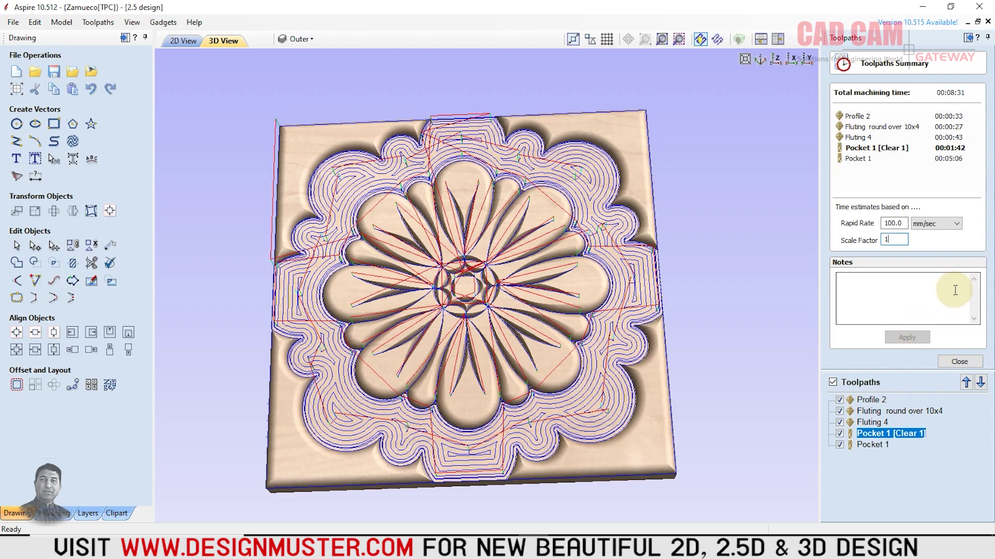
pyautogui.click(957, 362)
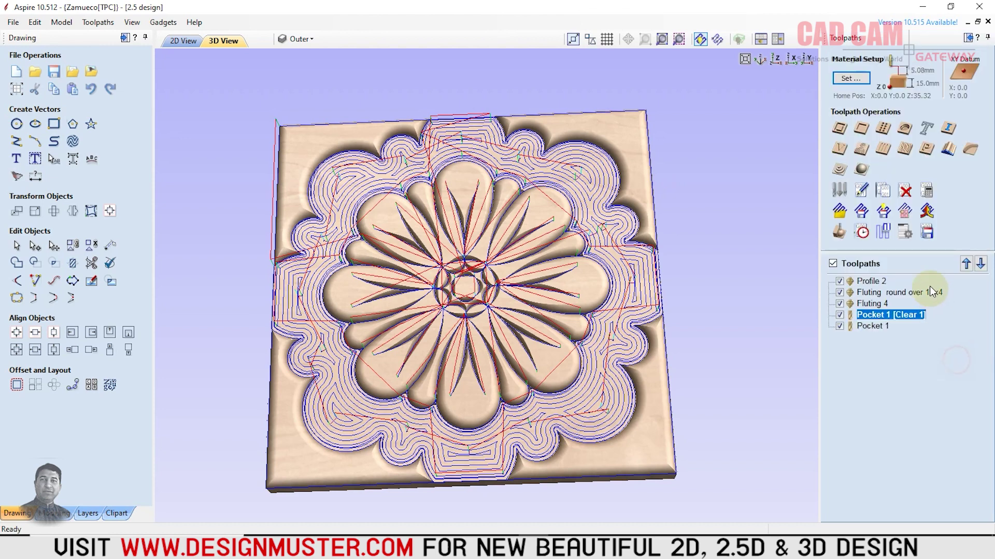
pyautogui.click(862, 233)
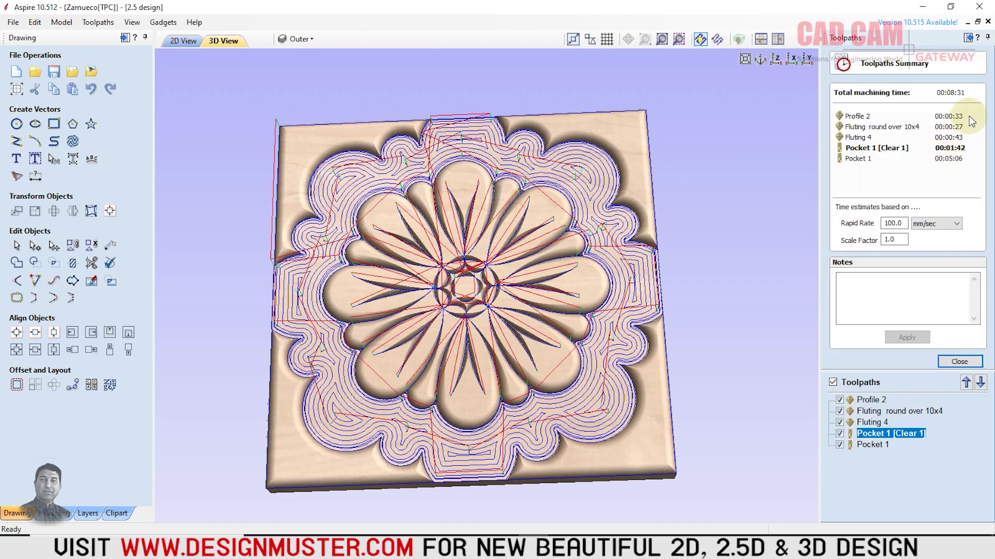
pyautogui.click(899, 239)
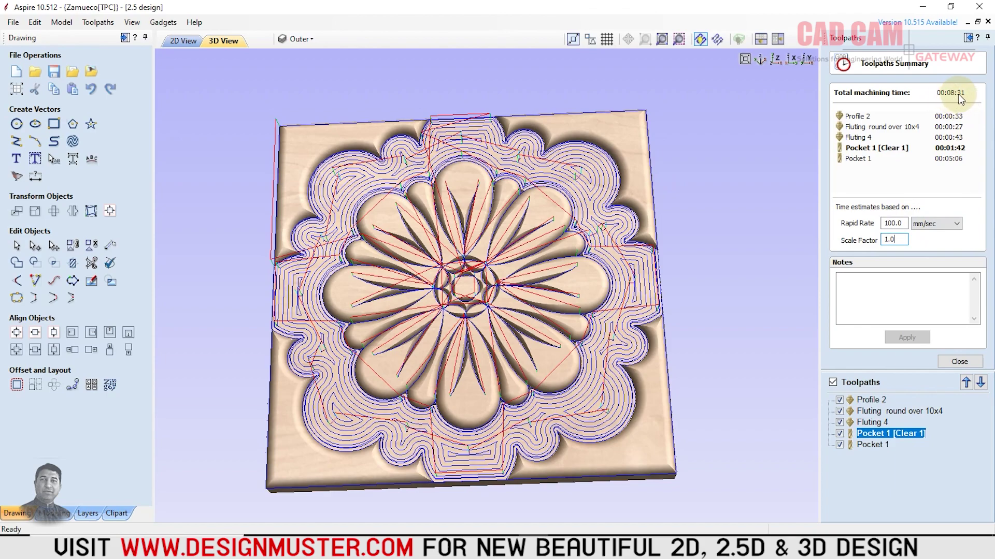
pyautogui.moveTo(474, 350)
pyautogui.mouseDown()
pyautogui.moveTo(506, 256)
pyautogui.moveTo(469, 303)
pyautogui.moveTo(474, 363)
pyautogui.mouseUp()
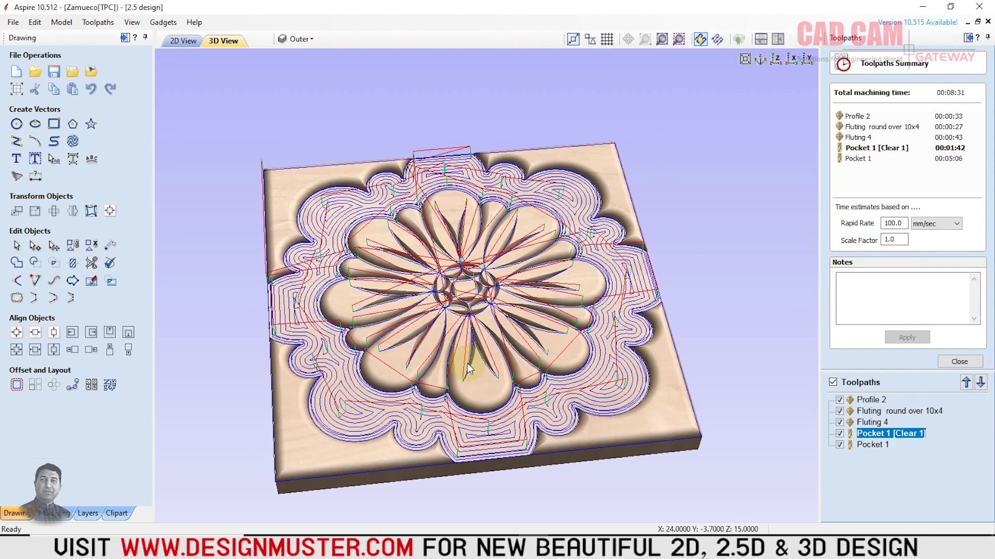
# - Close the Toolpaths Summary panel, leaving the five toolpaths listed
pyautogui.click(958, 361)
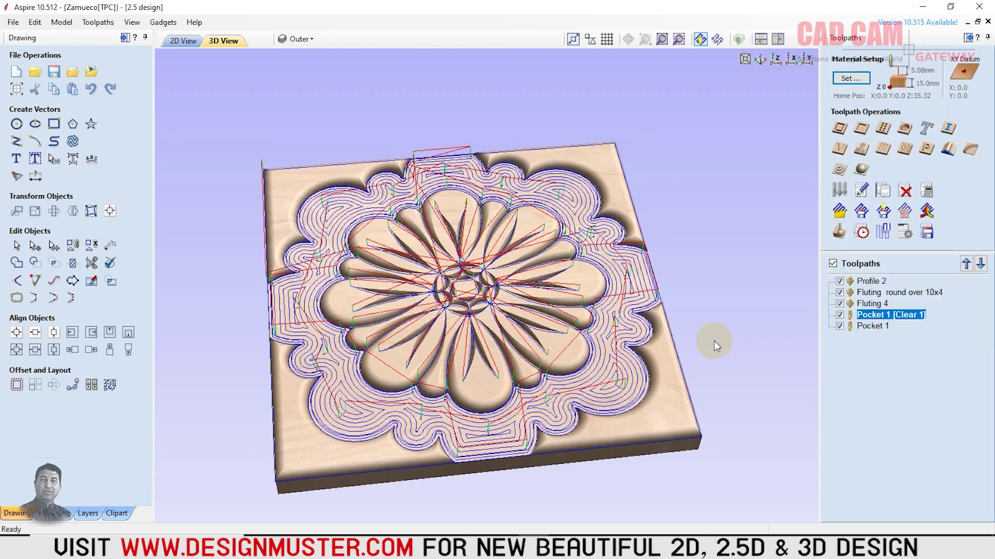